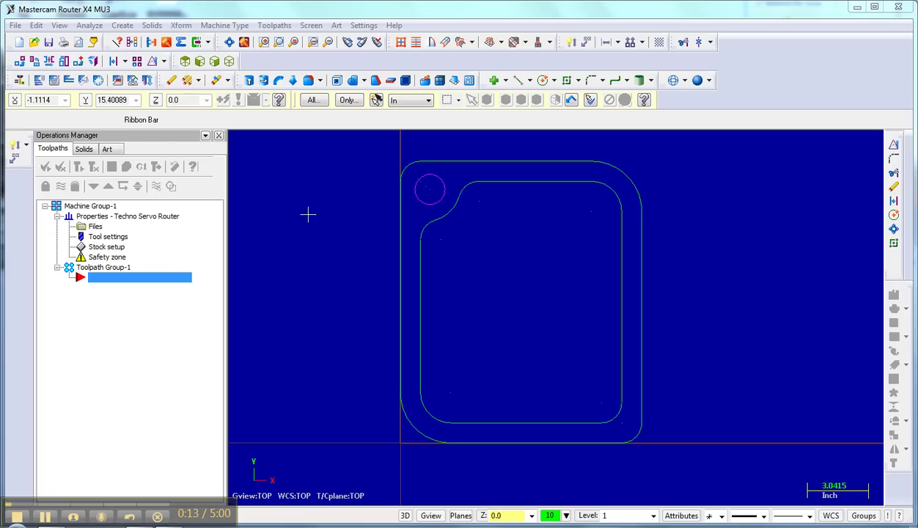
- Open the Toolpaths menu to list the toolpath types
left_click(275, 26)
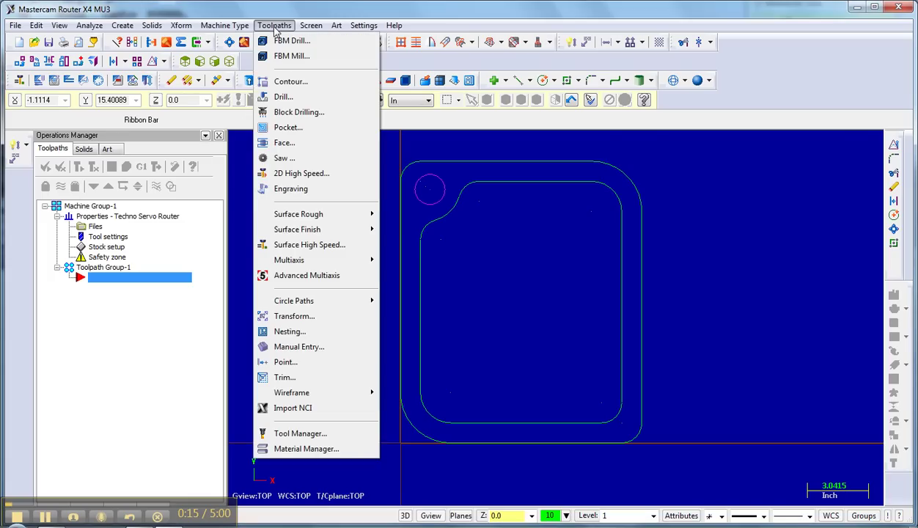
- Start a Contour toolpath named BLOODGROOVE.NC, chained to the inner rounded outline
left_click(281, 77)
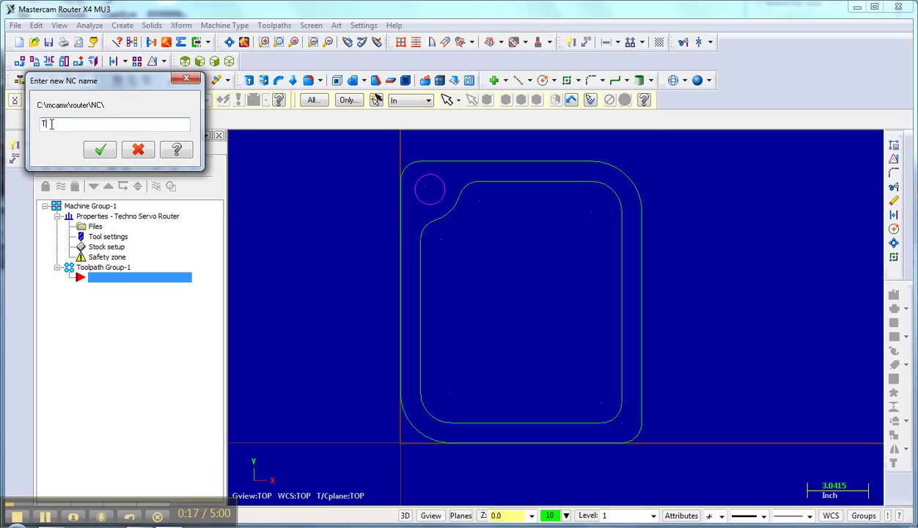
left_click_drag(51, 123, 42, 124)
left_click(101, 149)
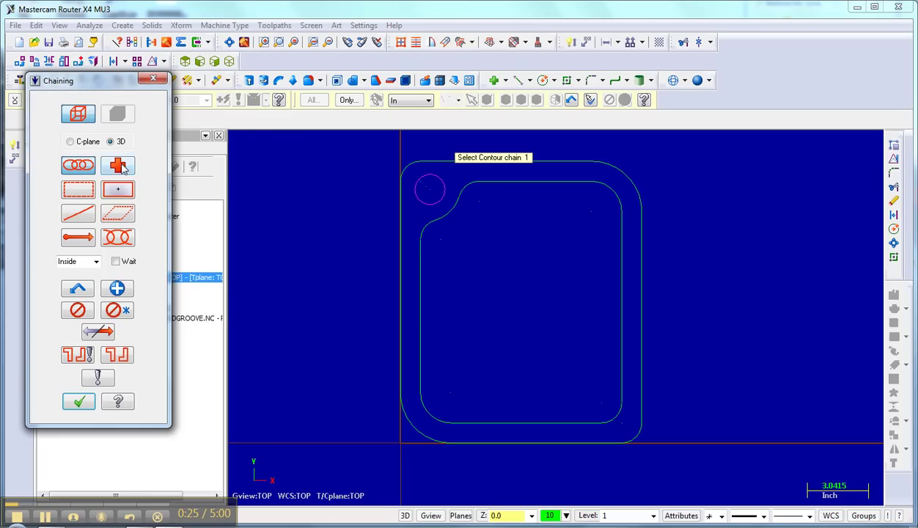
left_click(490, 187)
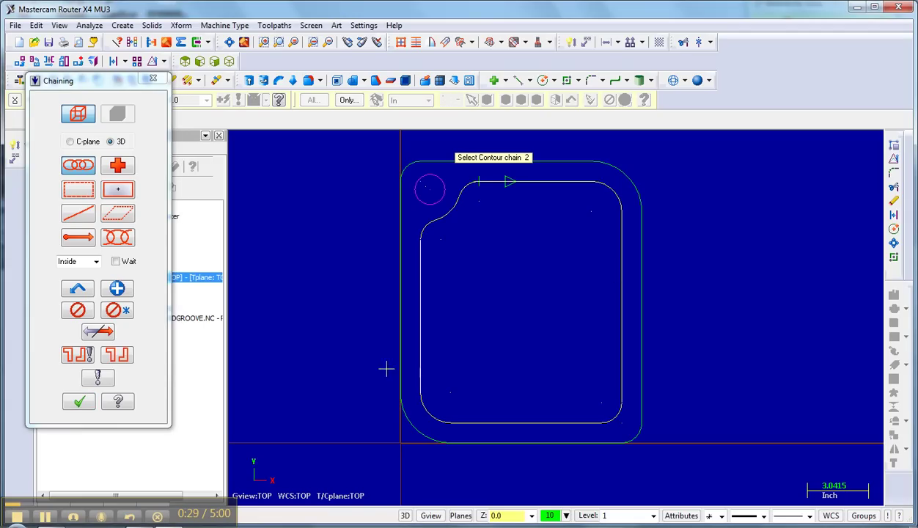
left_click(81, 401)
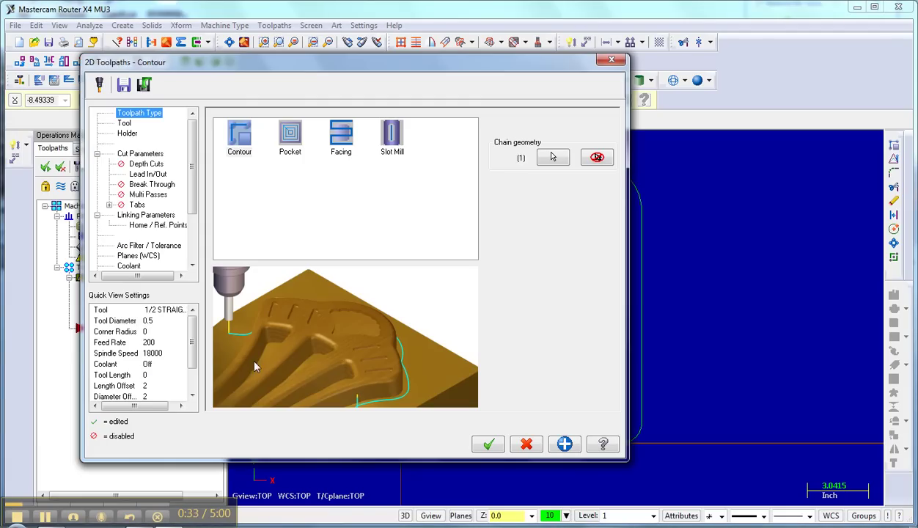
- Pick the 1/4 BALL CUTTER from the library with feed rate 60 and plunge rate 30
left_click(124, 123)
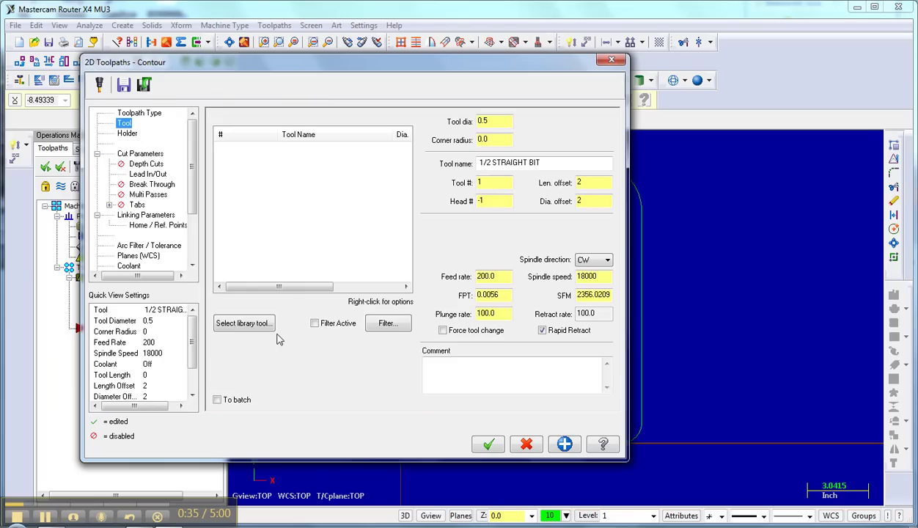
left_click(236, 319)
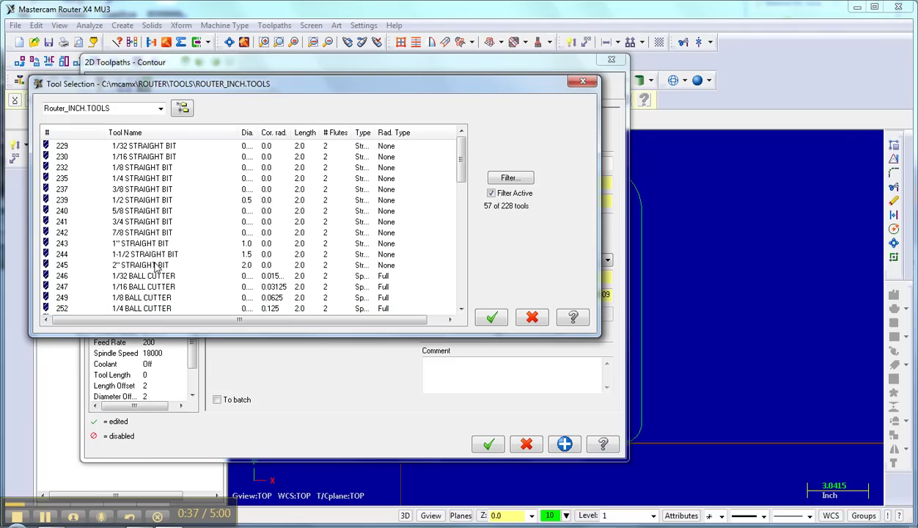
left_click(140, 309)
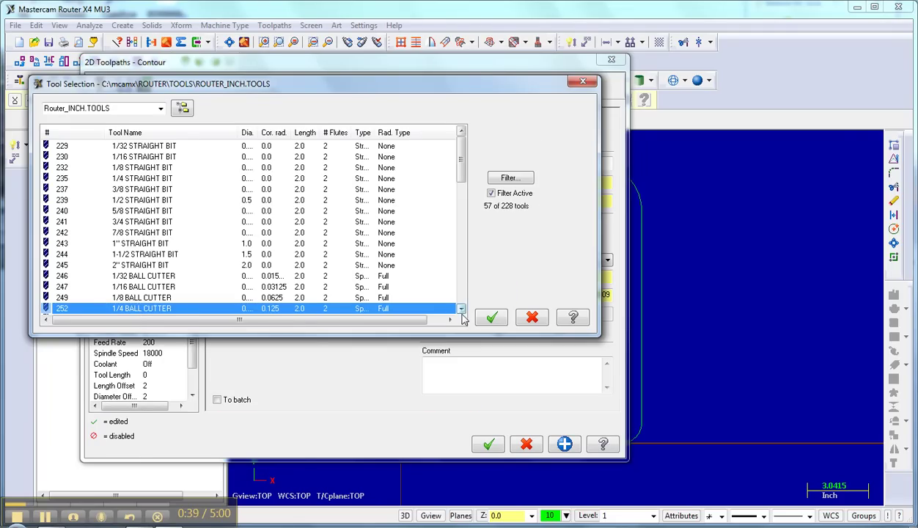
left_click(490, 316)
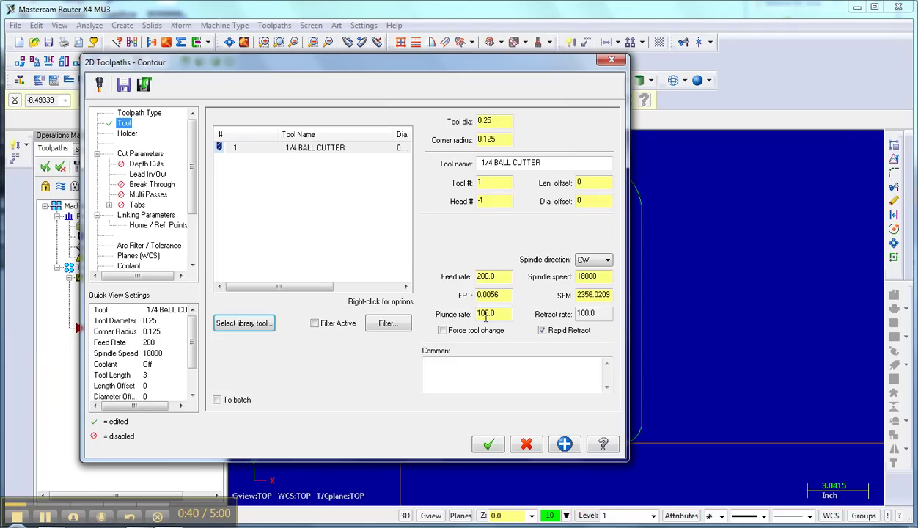
double_click(485, 276)
type("60")
double_click(485, 313)
type("30")
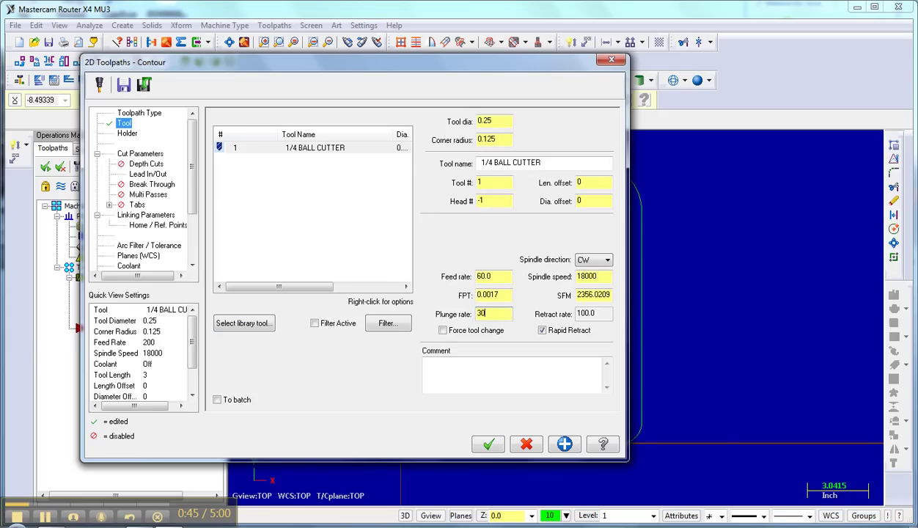
left_click(564, 444)
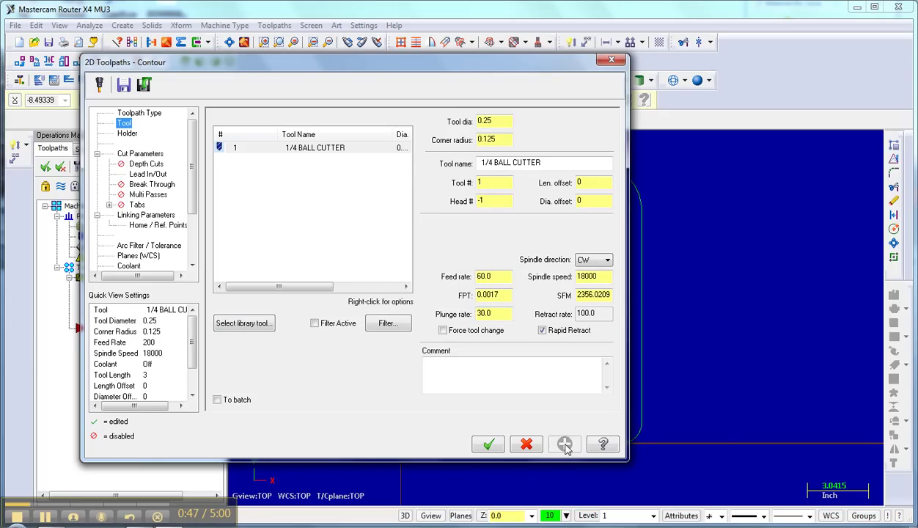
- Set cutter compensation type to Off in Cut Parameters
left_click(123, 133)
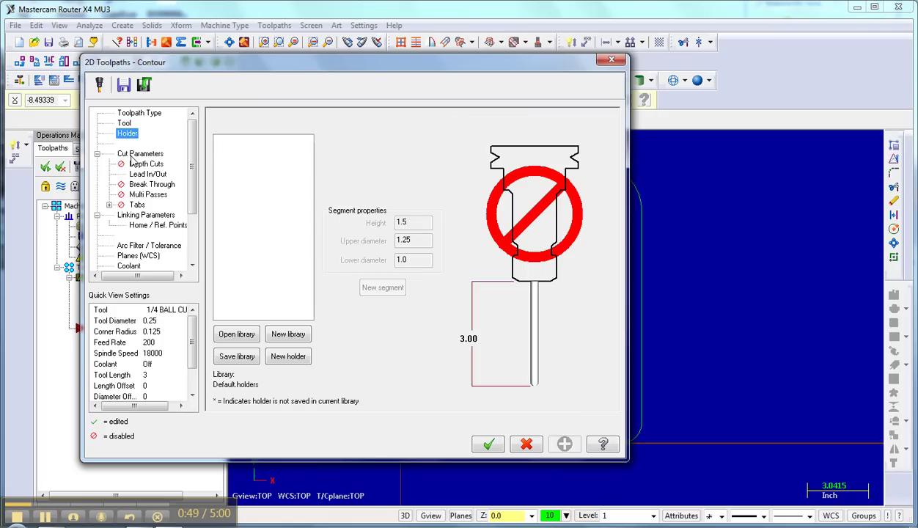
left_click(132, 156)
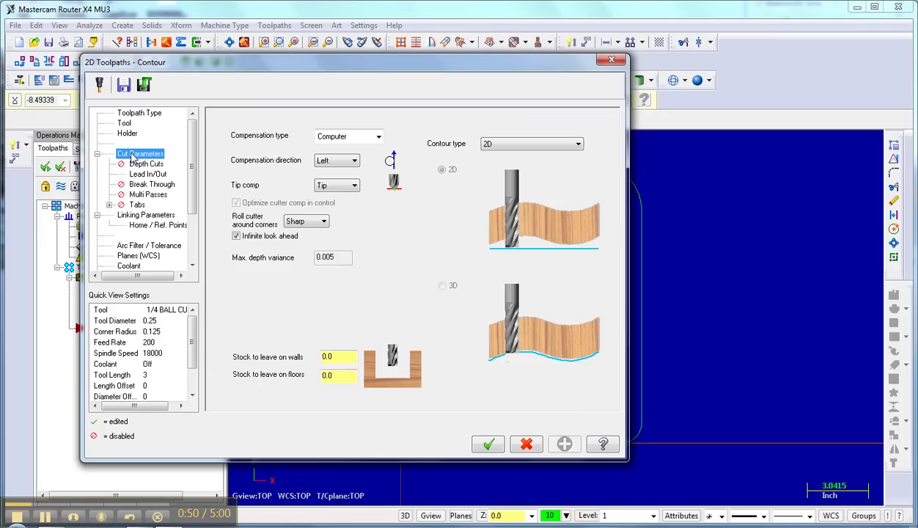
left_click(378, 137)
left_click(340, 190)
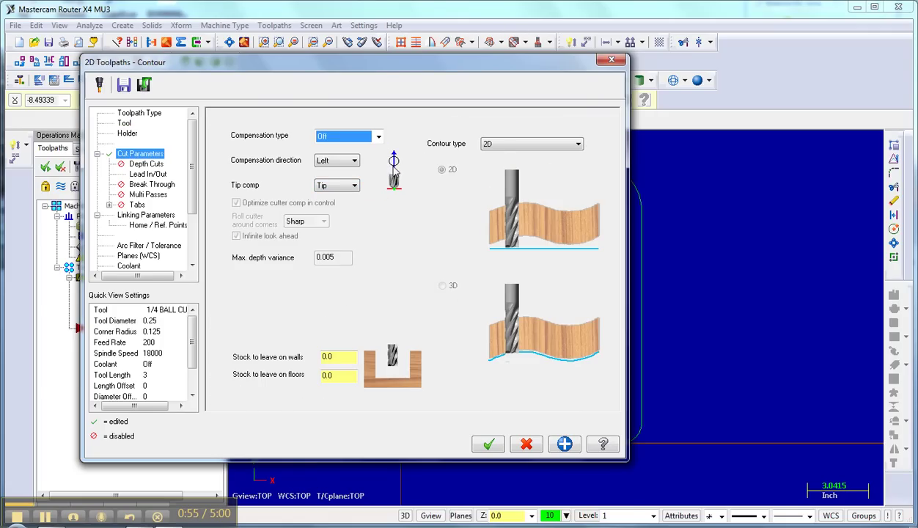
- Disable Lead In/Out moves, reviewing the depth cut, break through, multi pass and tab settings
left_click(146, 164)
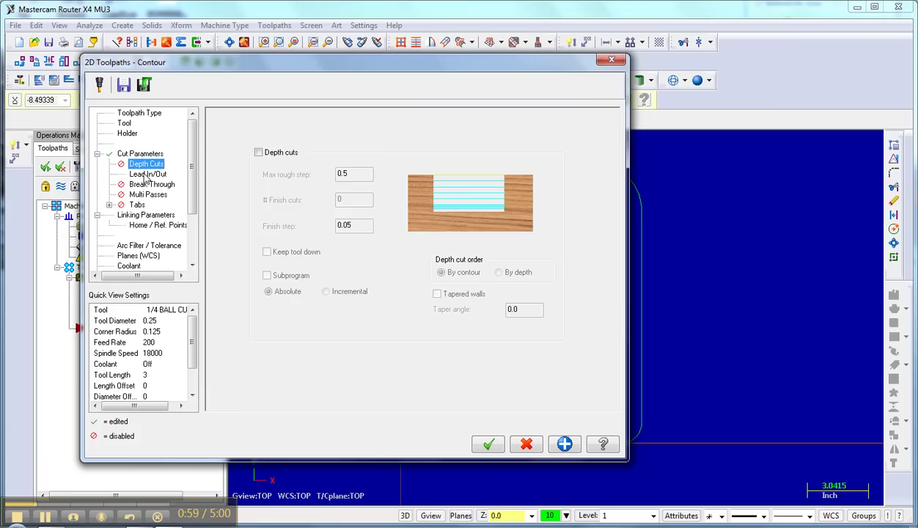
left_click(147, 175)
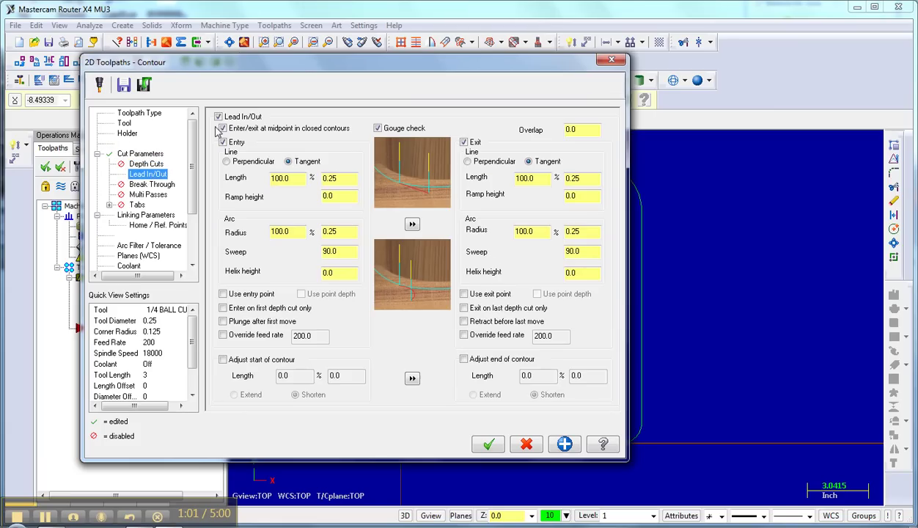
left_click(217, 117)
left_click(155, 184)
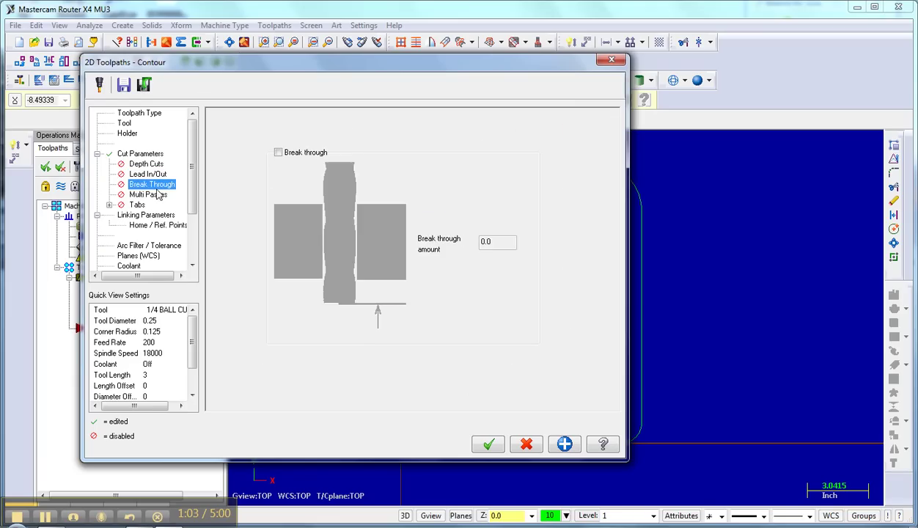
left_click(150, 194)
left_click(137, 206)
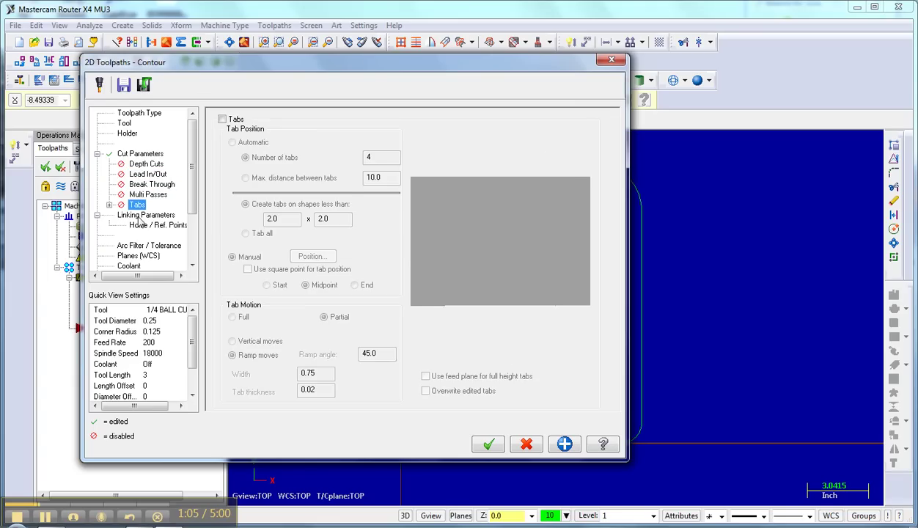
- Enter a negative cut depth in Linking Parameters and generate the blood-groove contour
left_click(139, 215)
left_click_drag(426, 368, 398, 374)
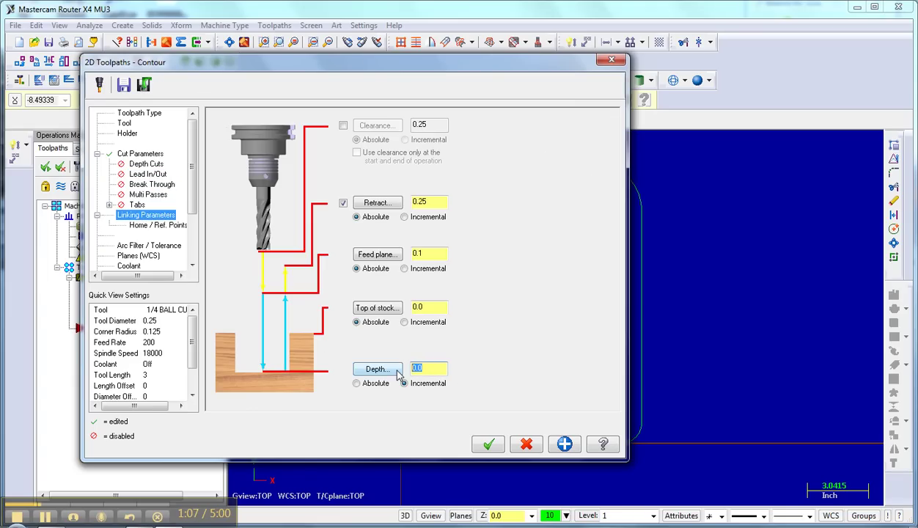
type("-.15")
left_click(478, 439)
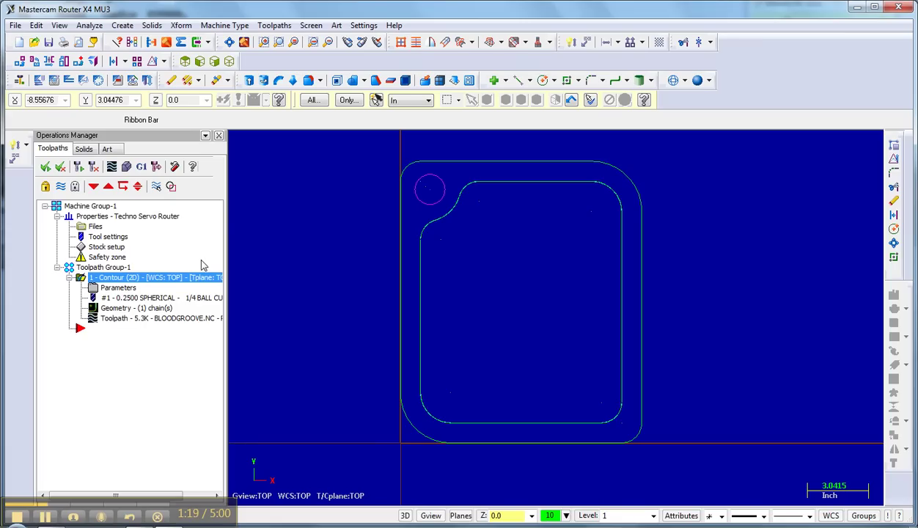
- Start a second Contour toolpath chained to the small circle
left_click(274, 25)
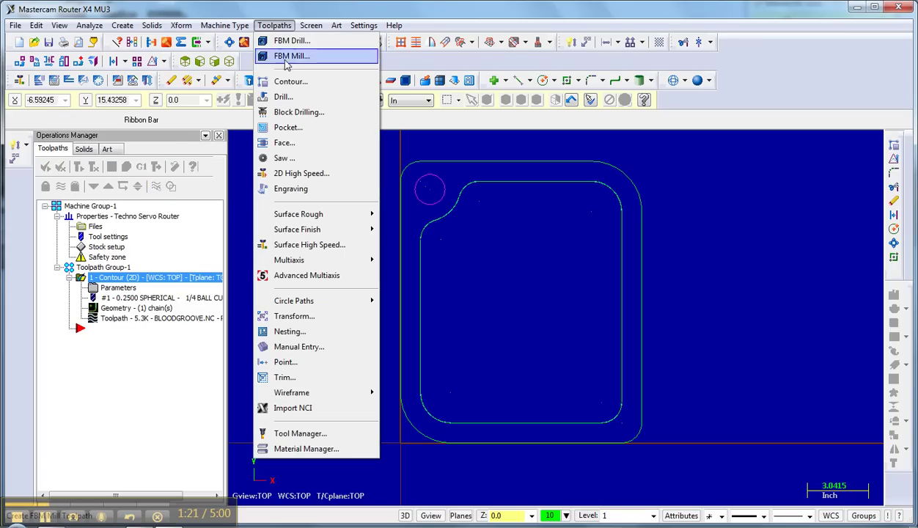
left_click(290, 82)
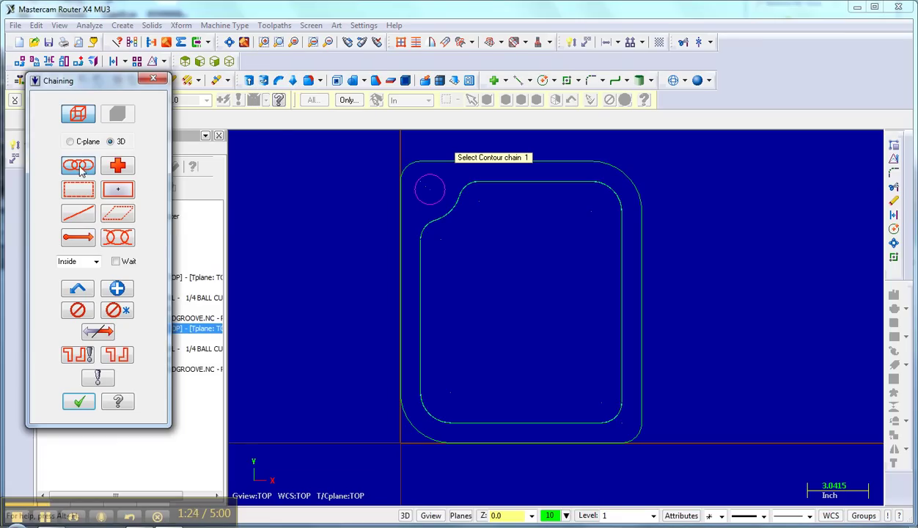
left_click(436, 183)
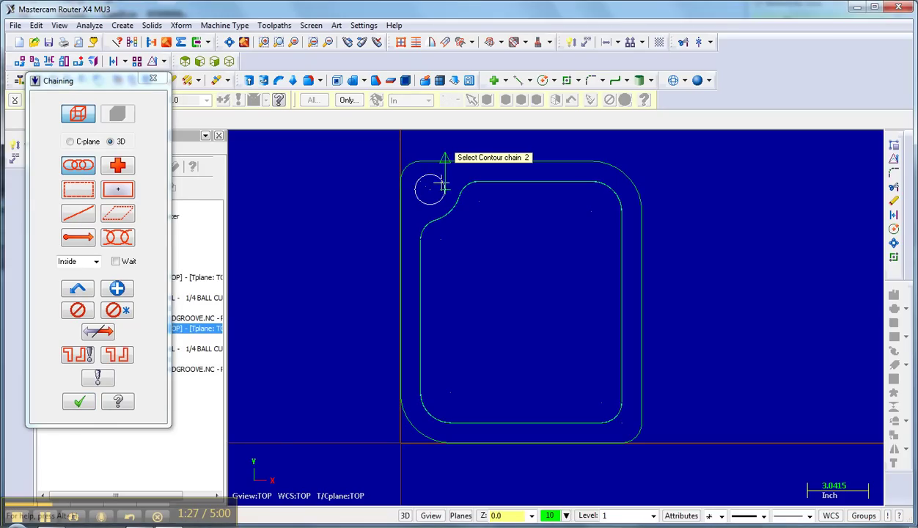
left_click(80, 401)
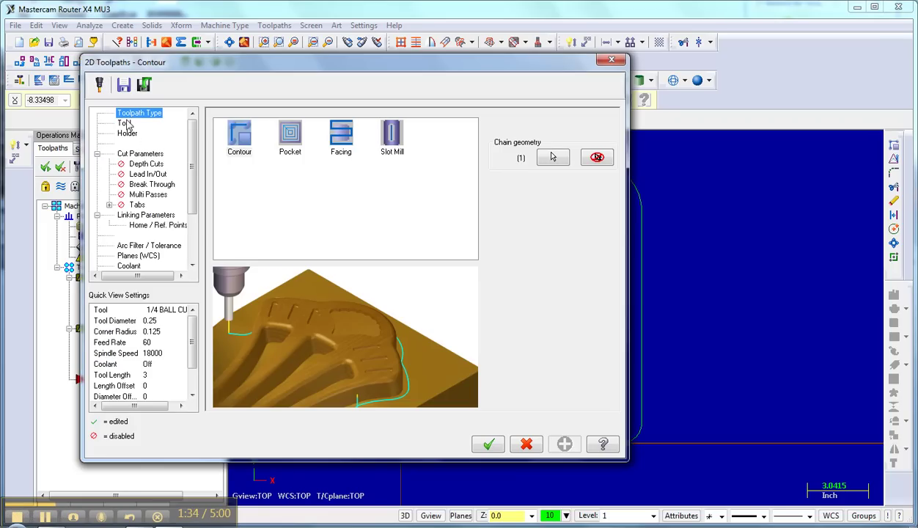
- Pick the 1/4 STRAIGHT BIT from the library with feed rate 60 and plunge rate 30
left_click(125, 122)
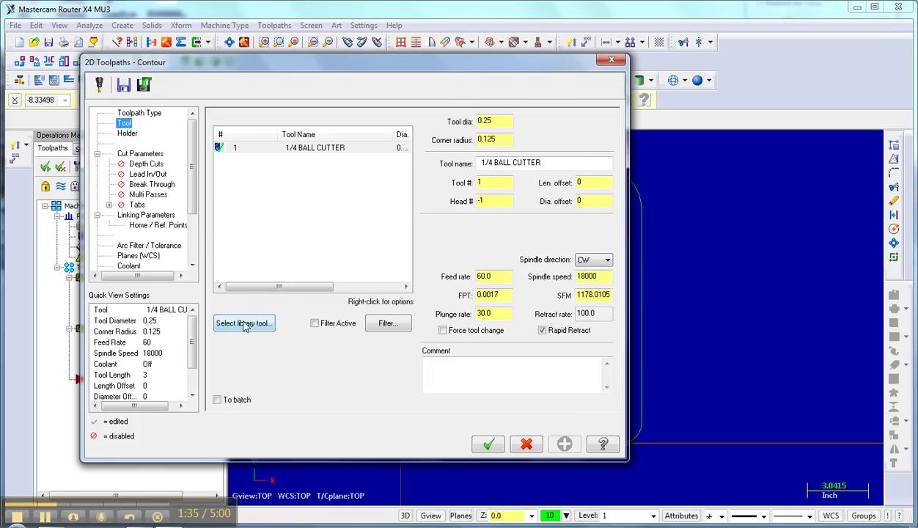
left_click(243, 324)
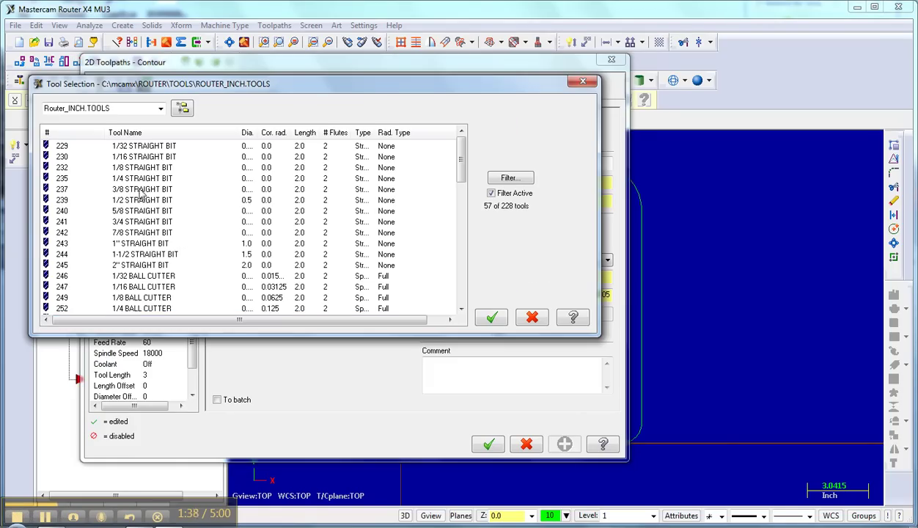
left_click(129, 179)
left_click(491, 317)
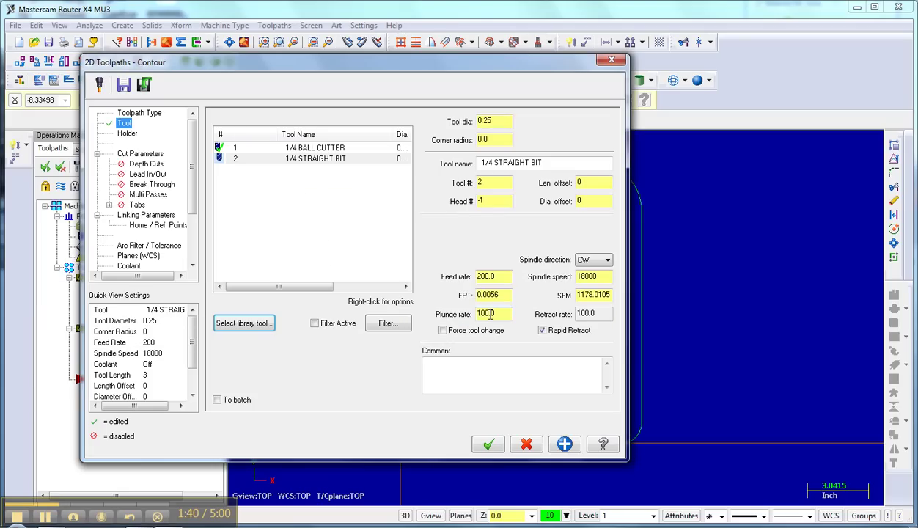
double_click(491, 277)
type("60")
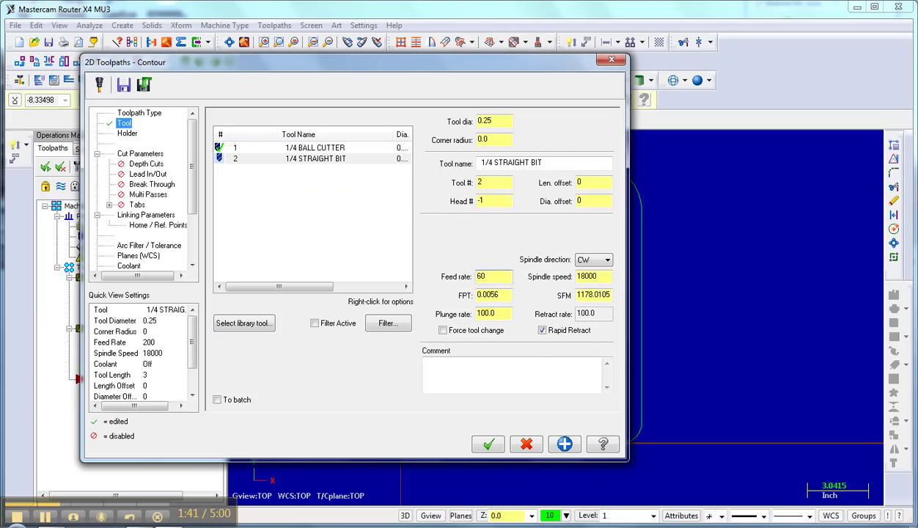
double_click(489, 313)
type("30")
left_click(563, 443)
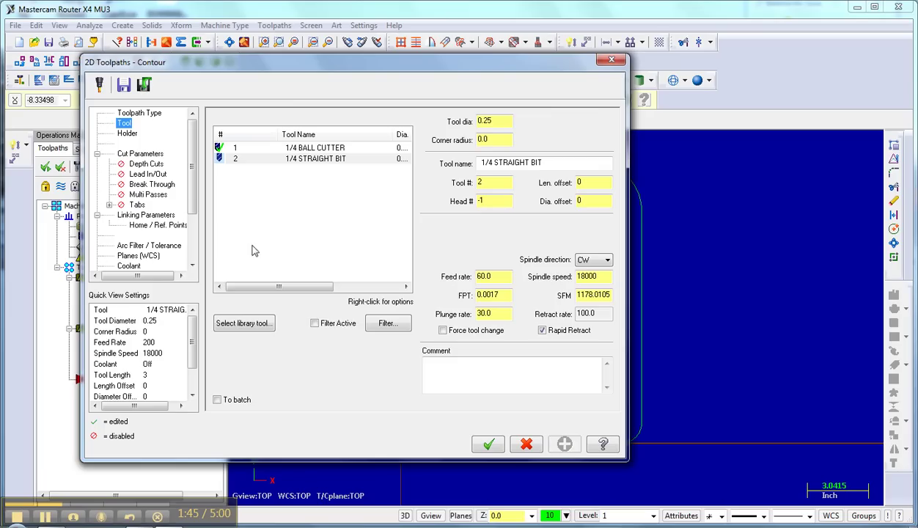
- Set the cutter compensation type to Computer
left_click(126, 134)
left_click(132, 155)
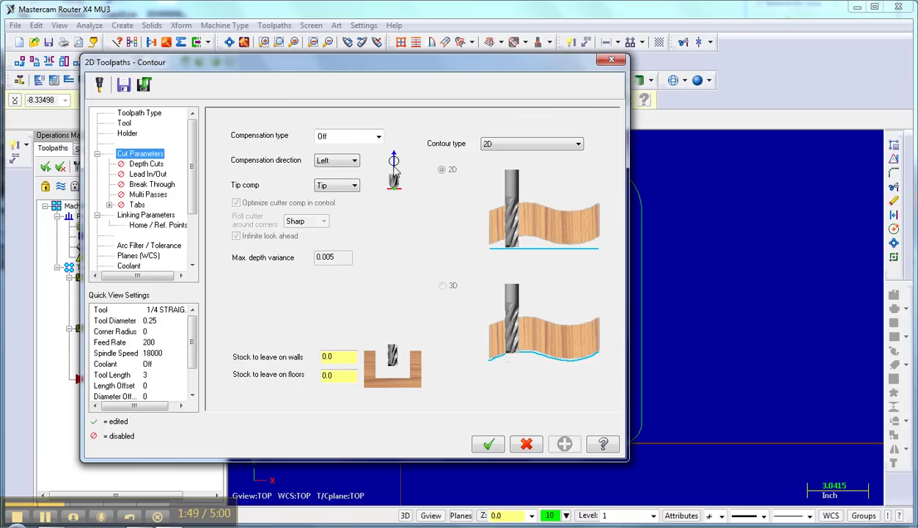
left_click(378, 137)
left_click(344, 145)
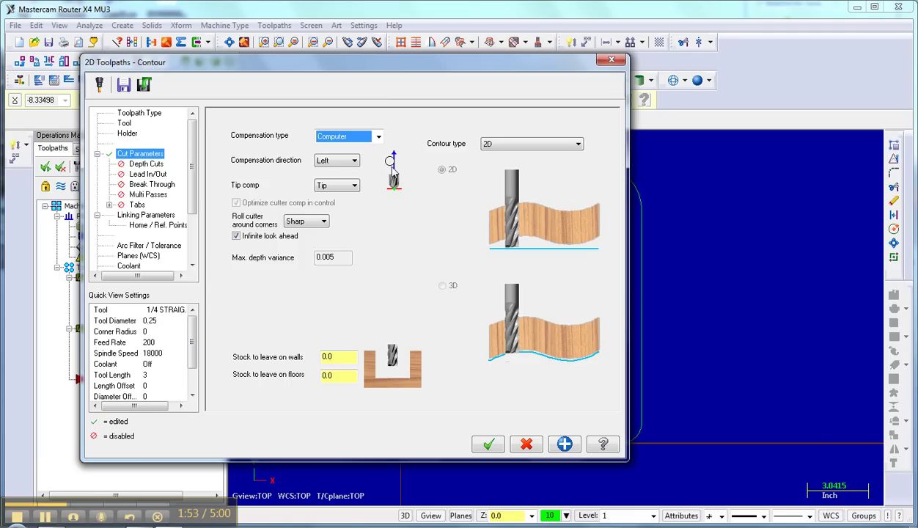
- Enable depth cuts with a 0.2 max rough step
left_click(154, 164)
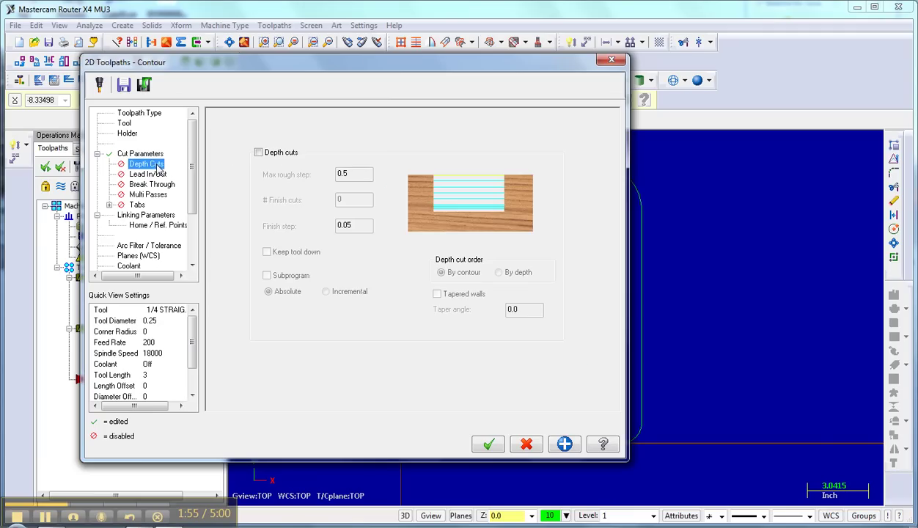
left_click(258, 152)
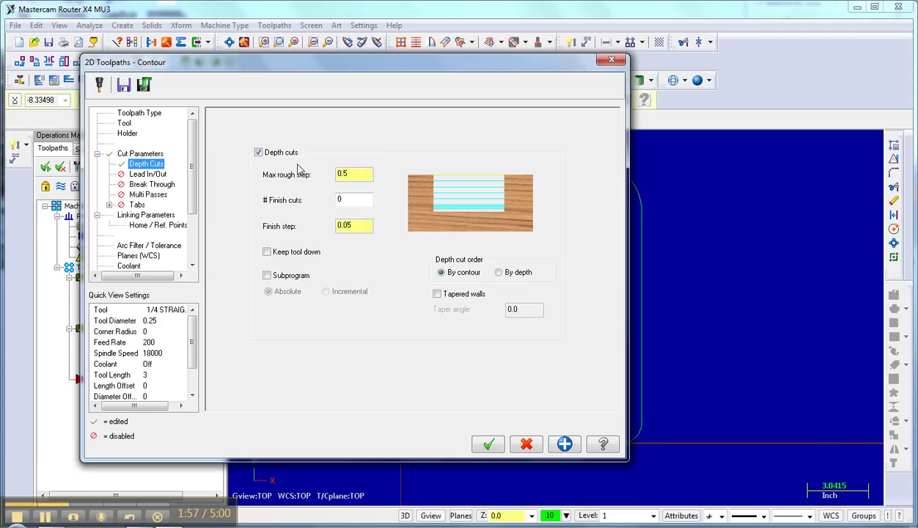
left_click(346, 174)
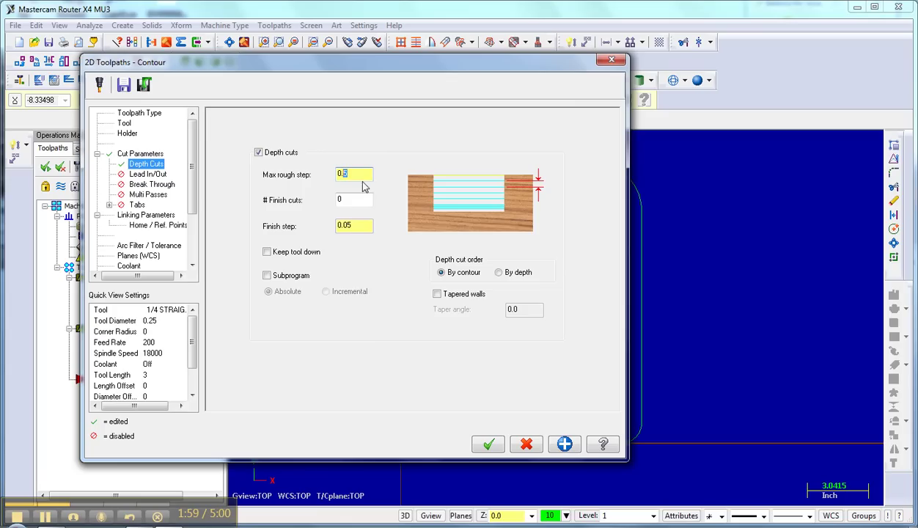
type("2")
left_click(563, 439)
- Set the Linking Parameters depth to -.77 and generate the hole toolpath
left_click(146, 174)
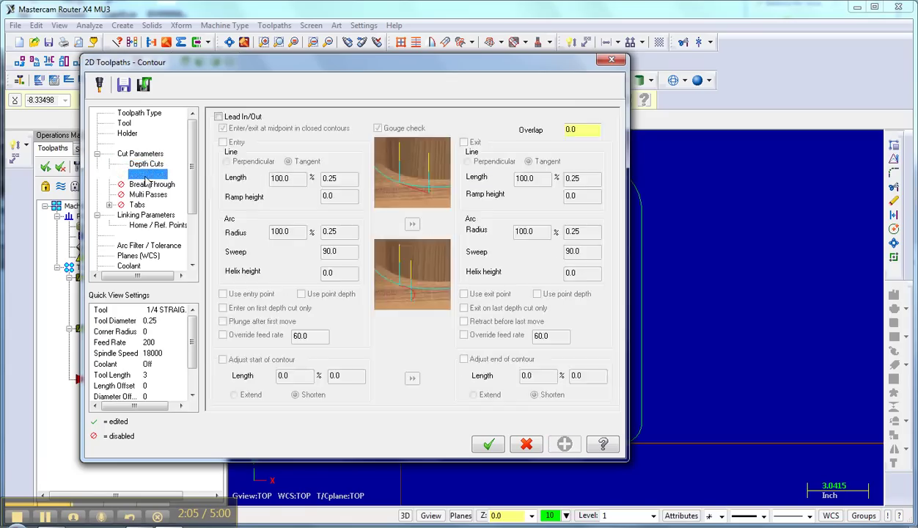
left_click(147, 185)
left_click(145, 194)
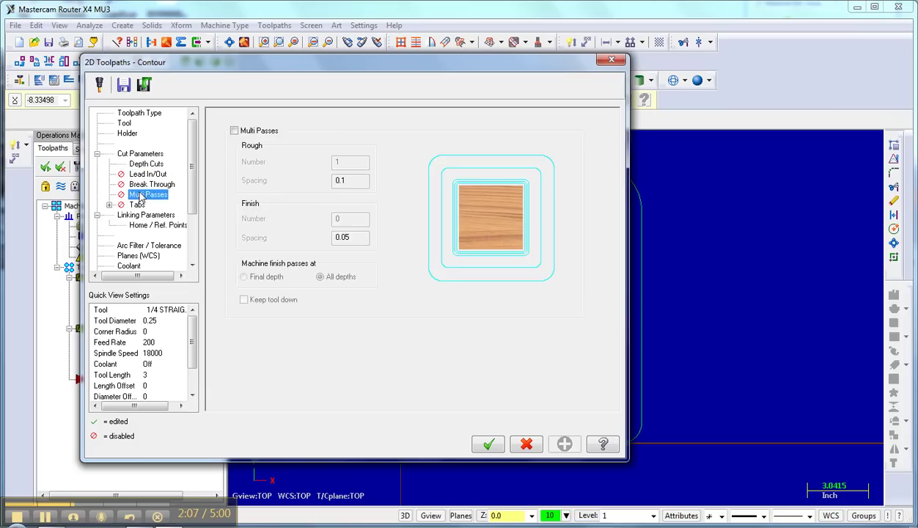
left_click(137, 205)
left_click(145, 215)
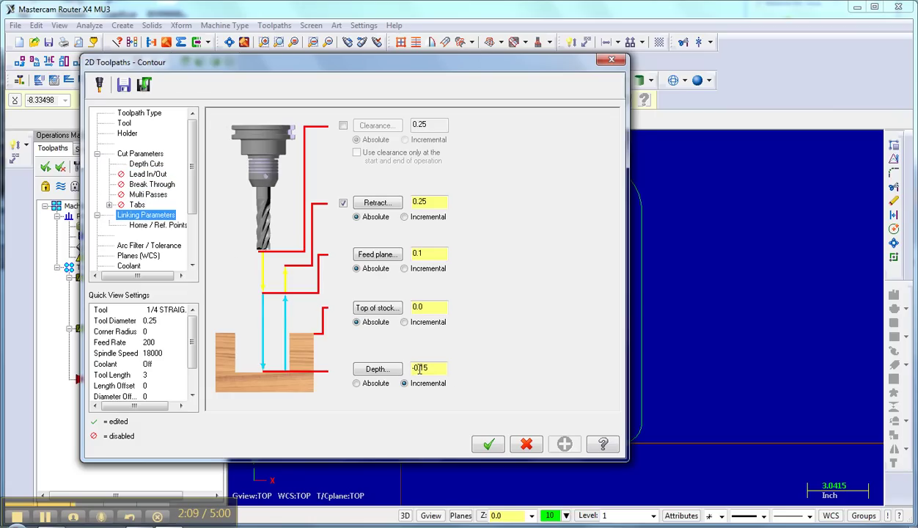
left_click_drag(428, 367, 403, 374)
type("-.77")
left_click(487, 445)
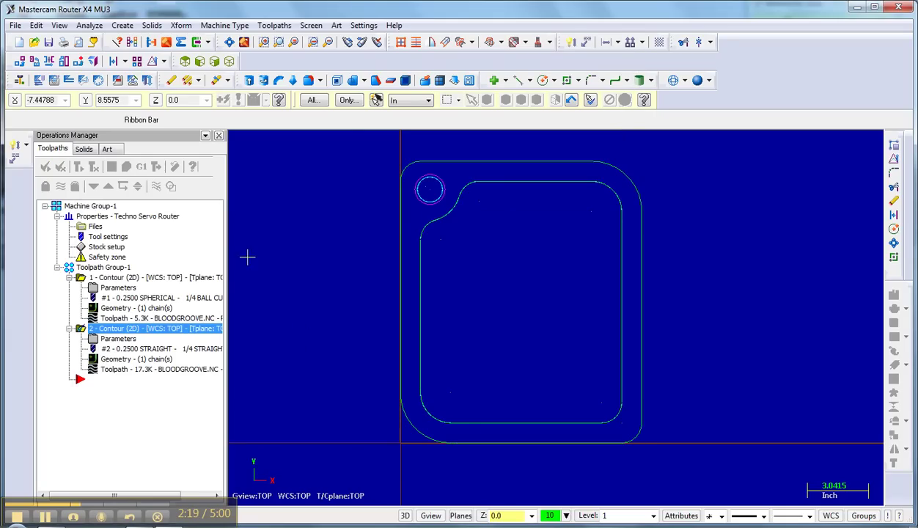
- Create a third Contour toolpath chained to the board's outer boundary
left_click(274, 25)
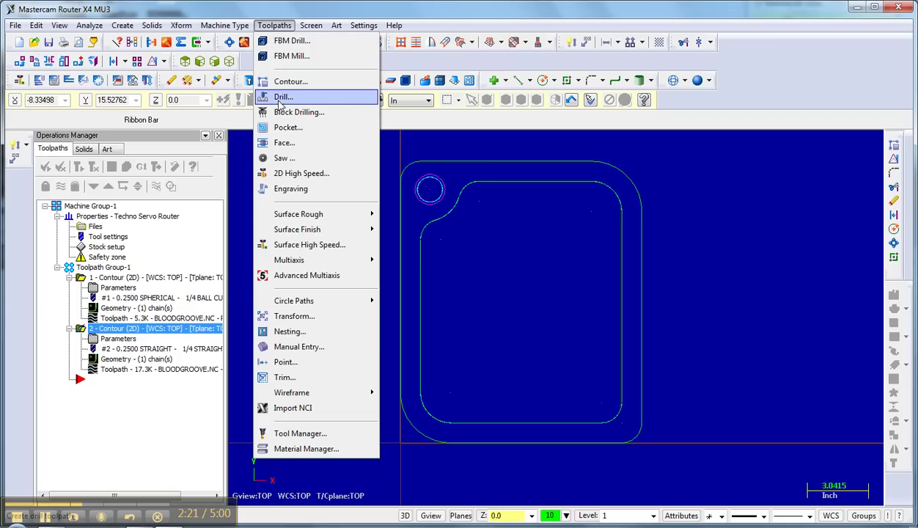
left_click(290, 81)
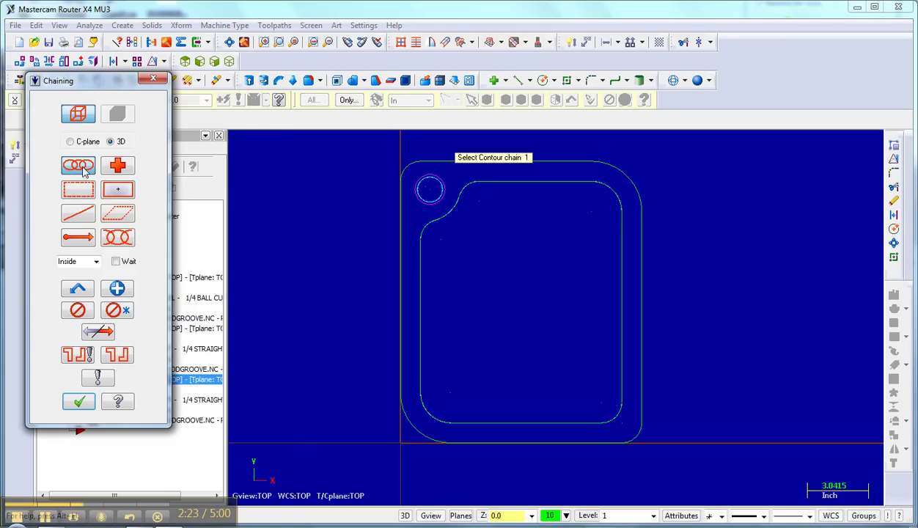
left_click(83, 402)
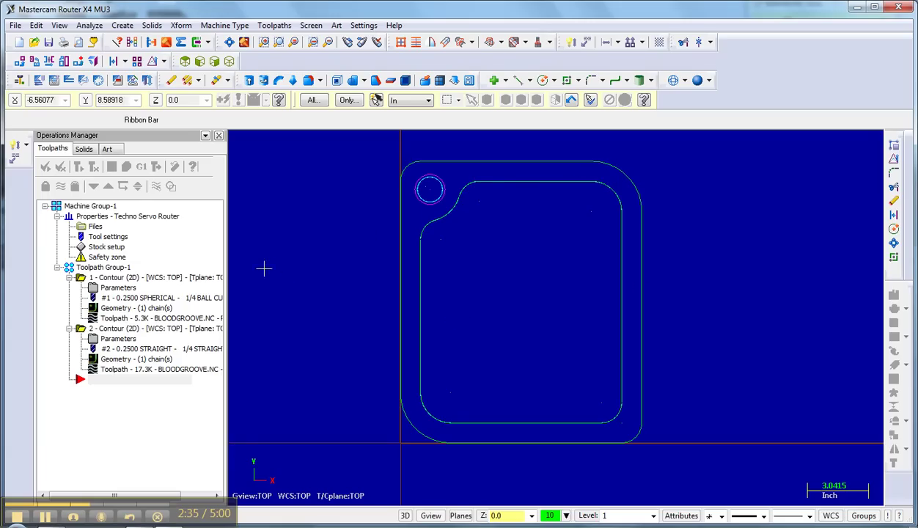
left_click(273, 25)
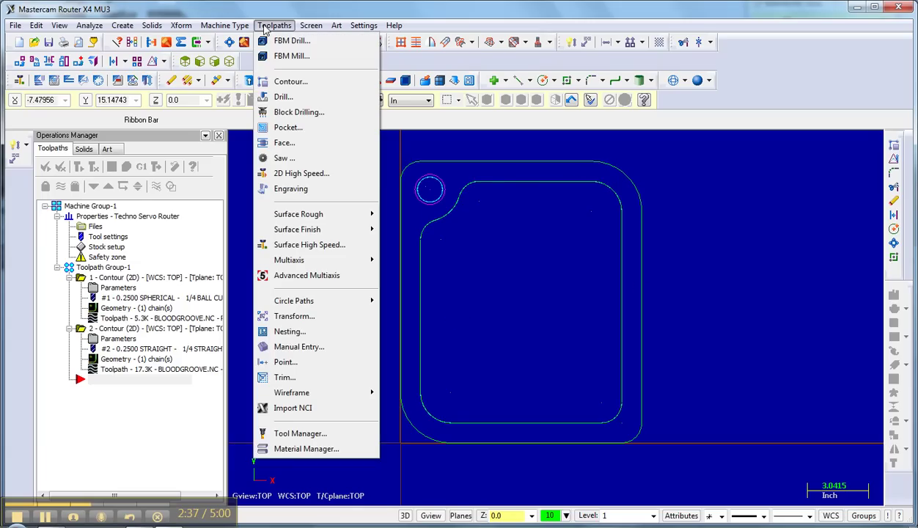
left_click(288, 81)
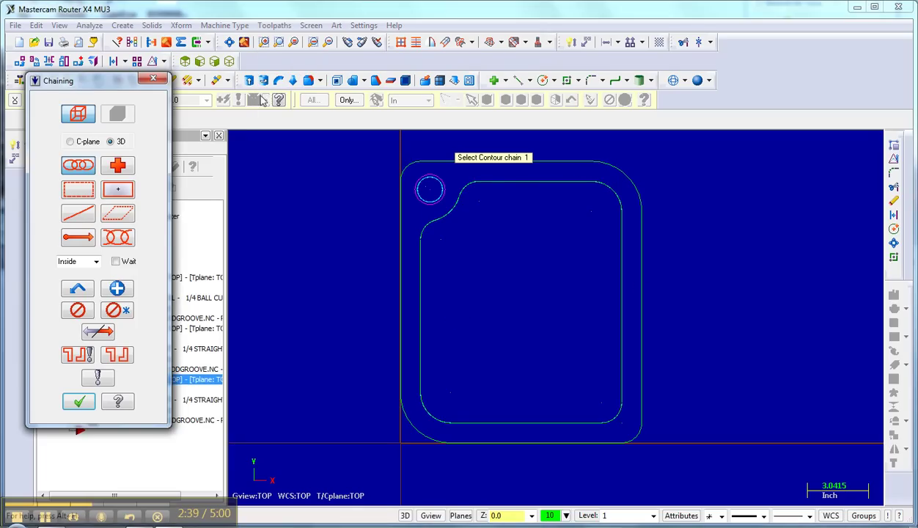
left_click(434, 159)
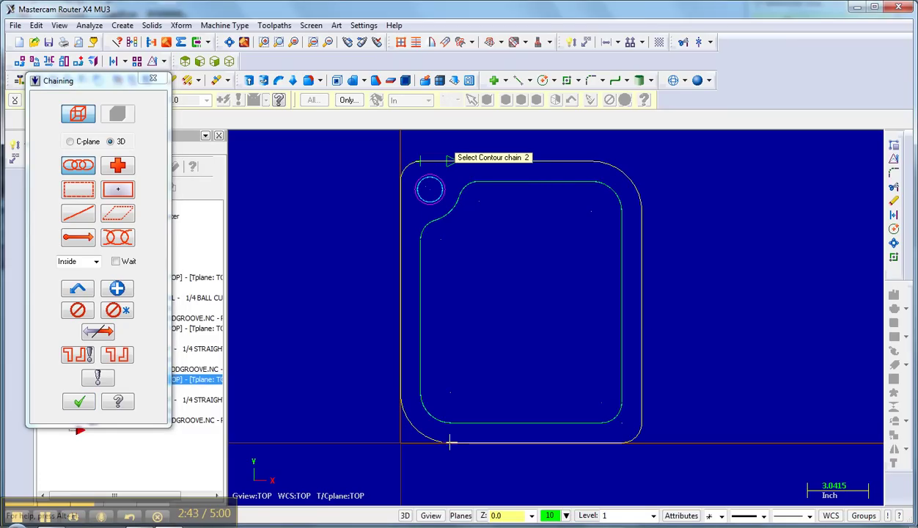
left_click(79, 401)
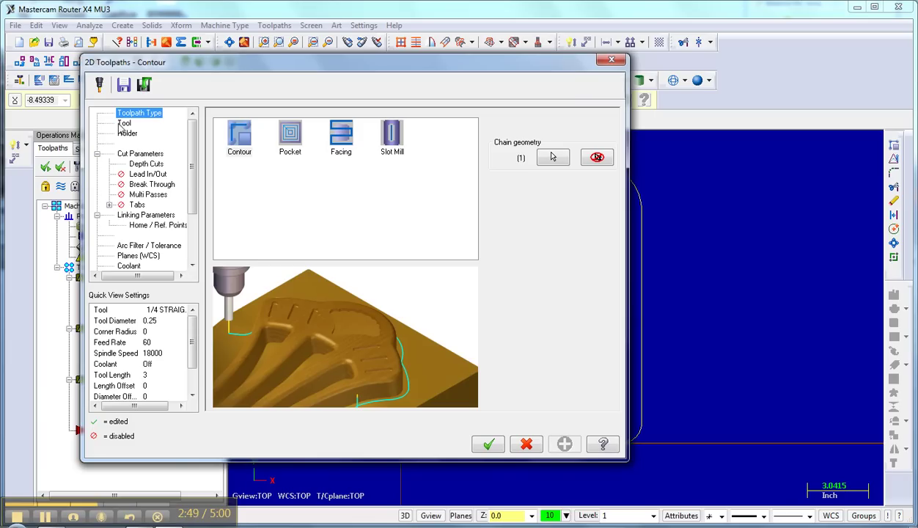
- Use the 1/4 STRAIGHT BIT with feed rate 60 and plunge rate 30.0
left_click(123, 124)
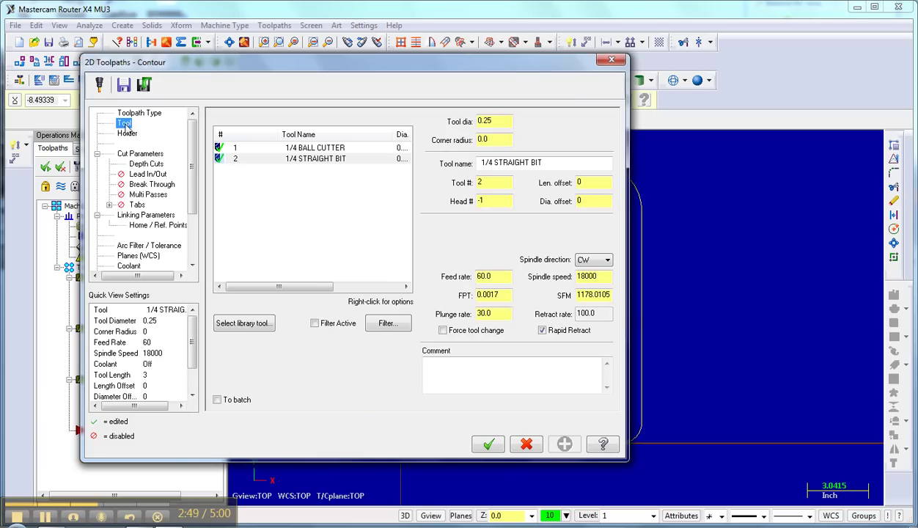
left_click(312, 160)
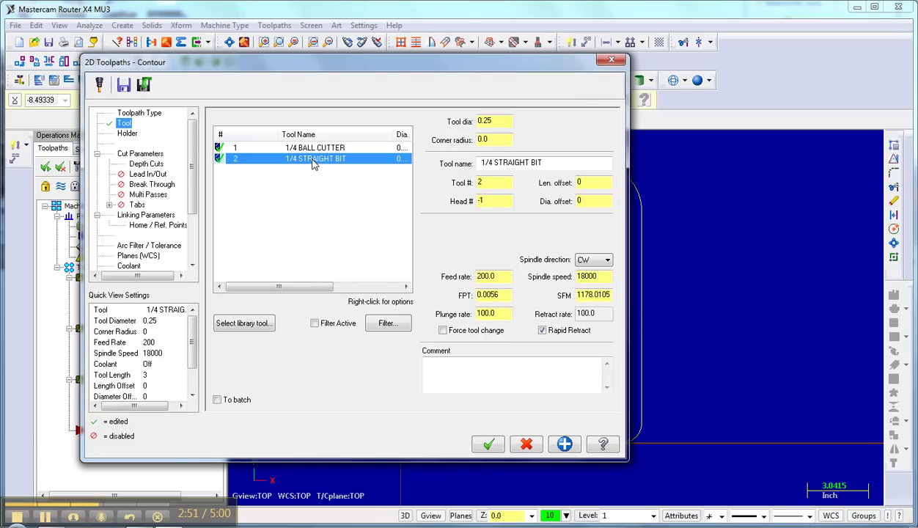
left_click_drag(496, 277, 468, 277)
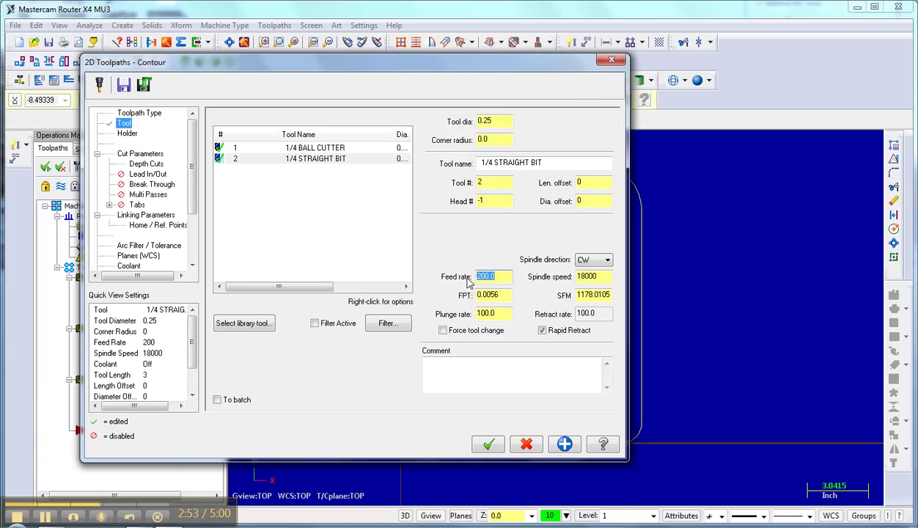
type("60")
left_click_drag(506, 313, 448, 314)
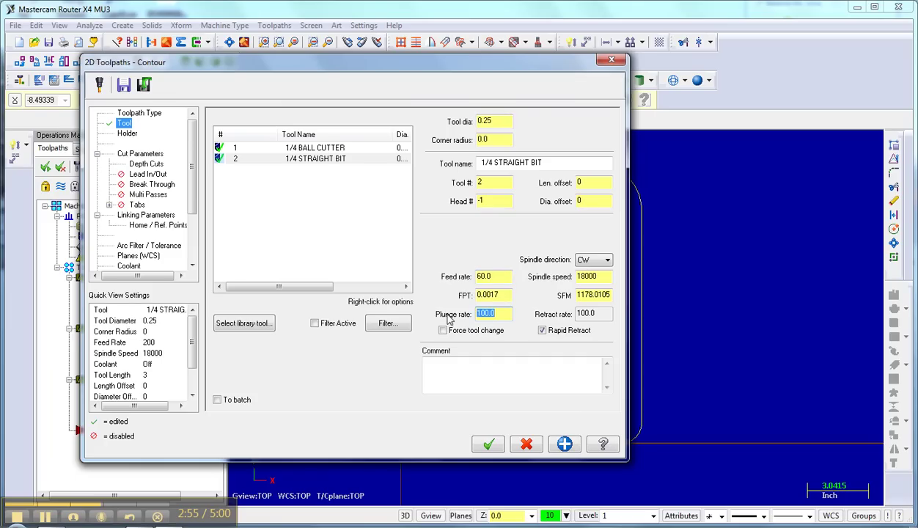
type("30.0")
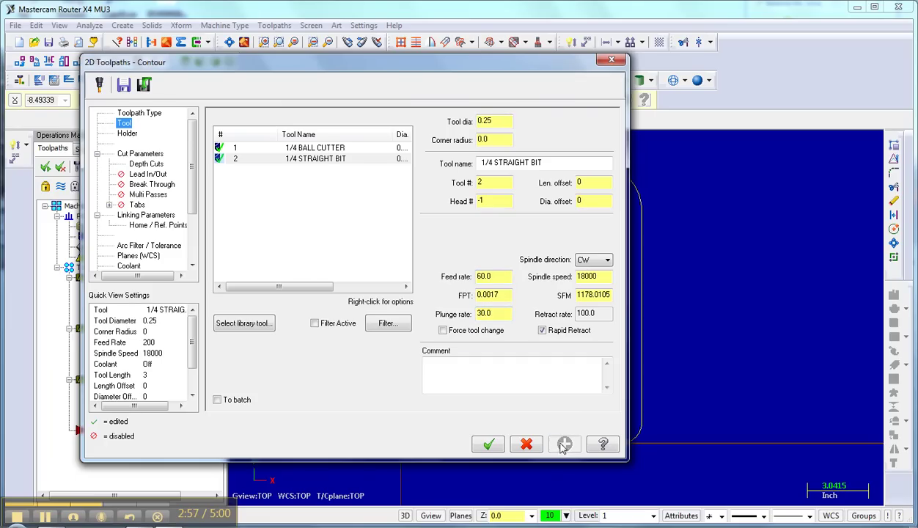
- Review the cut and linking parameters, then regenerate the outer cutout toolpath
left_click(128, 133)
left_click(133, 153)
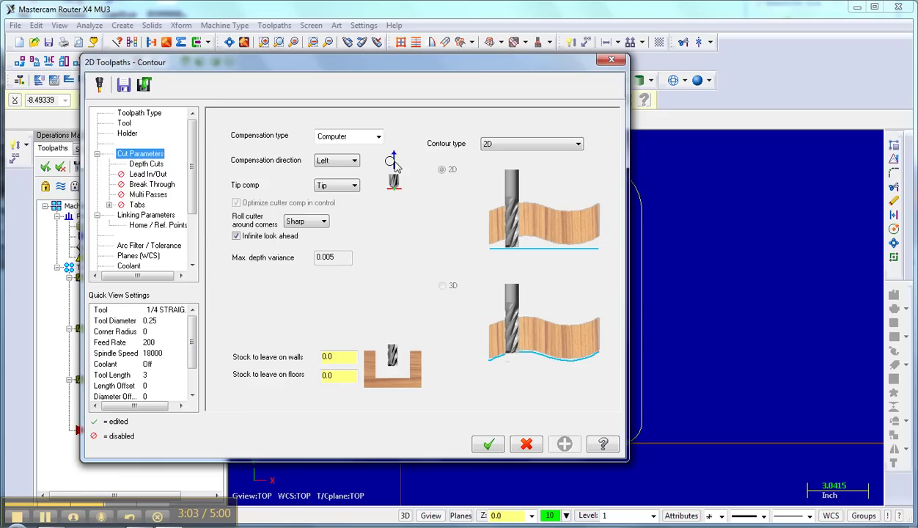
left_click(151, 165)
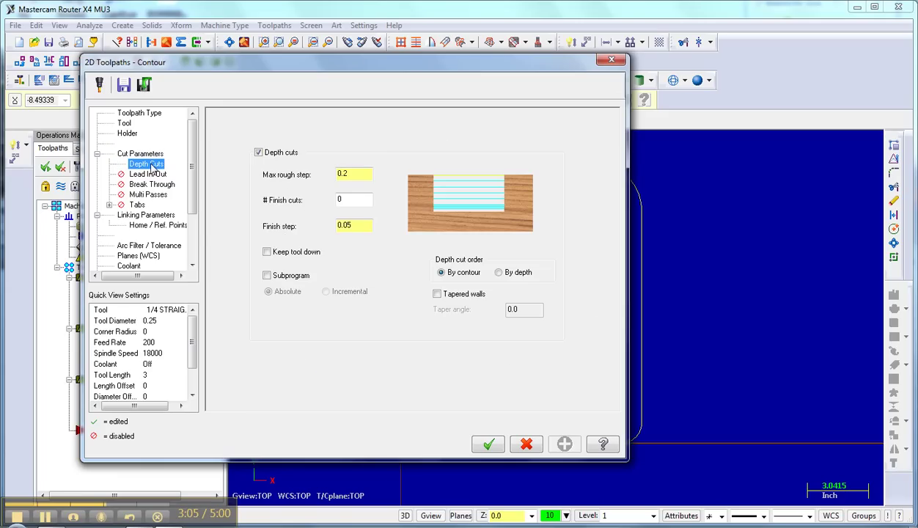
left_click(150, 174)
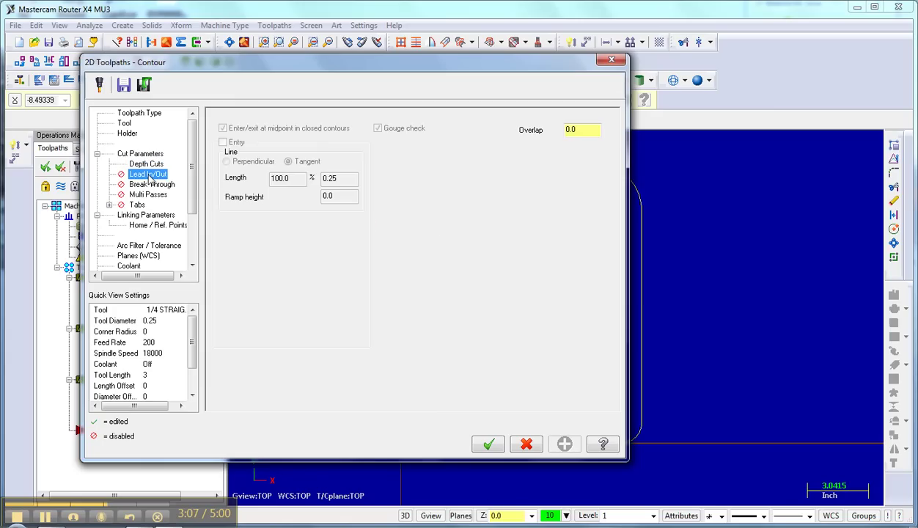
left_click(150, 184)
left_click(145, 194)
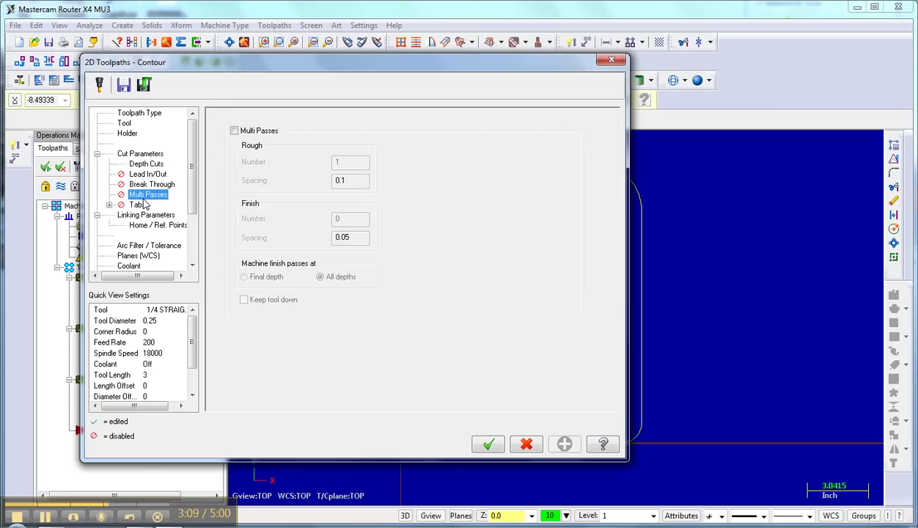
left_click(139, 205)
left_click(145, 216)
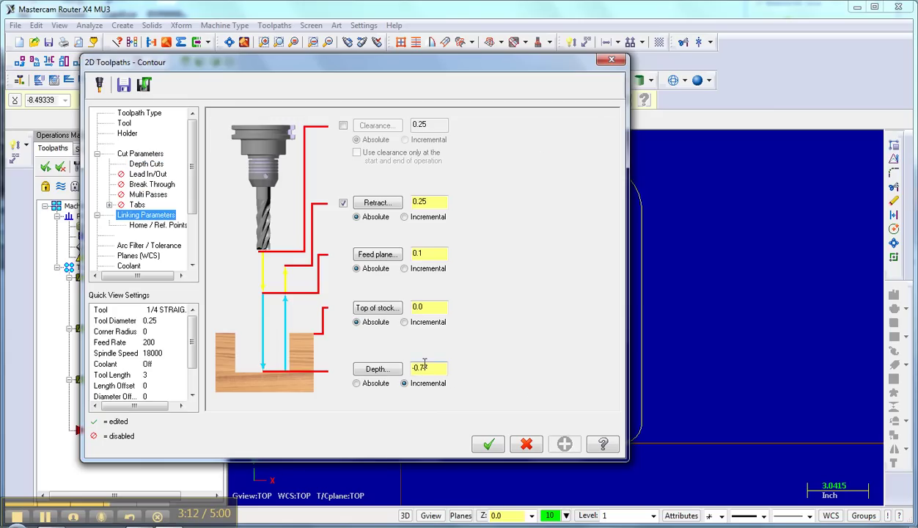
left_click(487, 443)
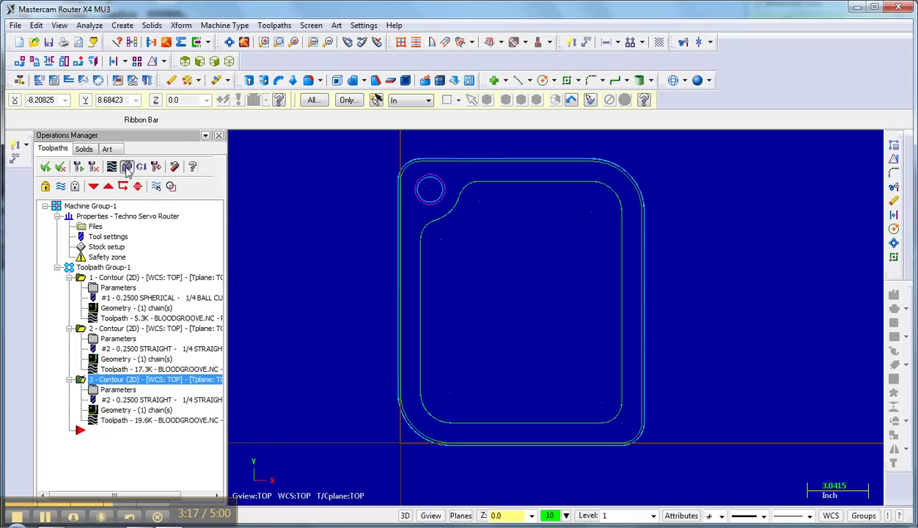
- Verify operation 3 in a fitted isometric view at reduced speed and play the simulation
left_click(127, 168)
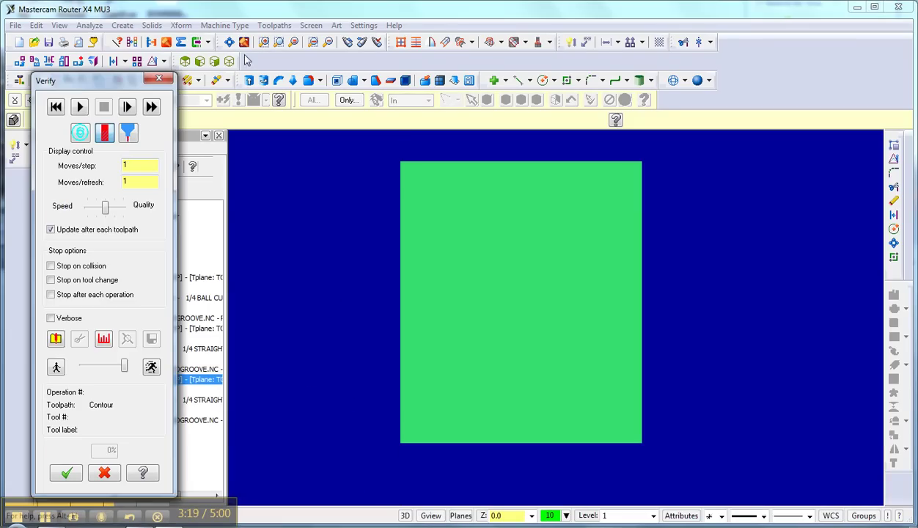
left_click(228, 61)
left_click(230, 41)
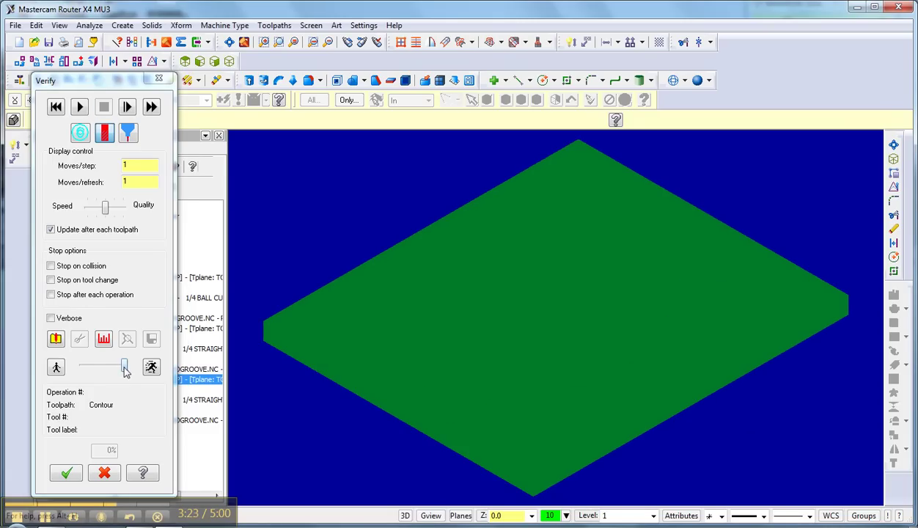
left_click_drag(125, 368, 99, 367)
left_click(79, 107)
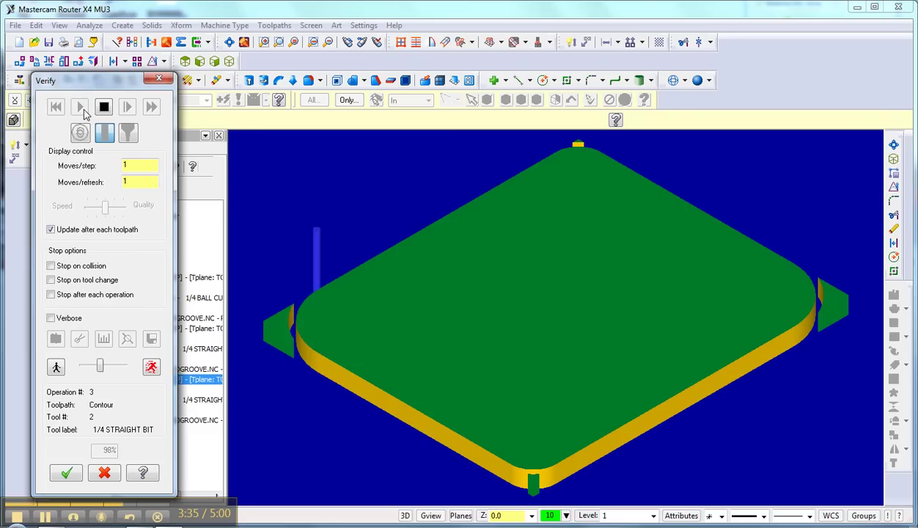
- Select all three operations and run Verify to 100%, showing blood groove, hole and outer cutout on the stock
left_click(159, 79)
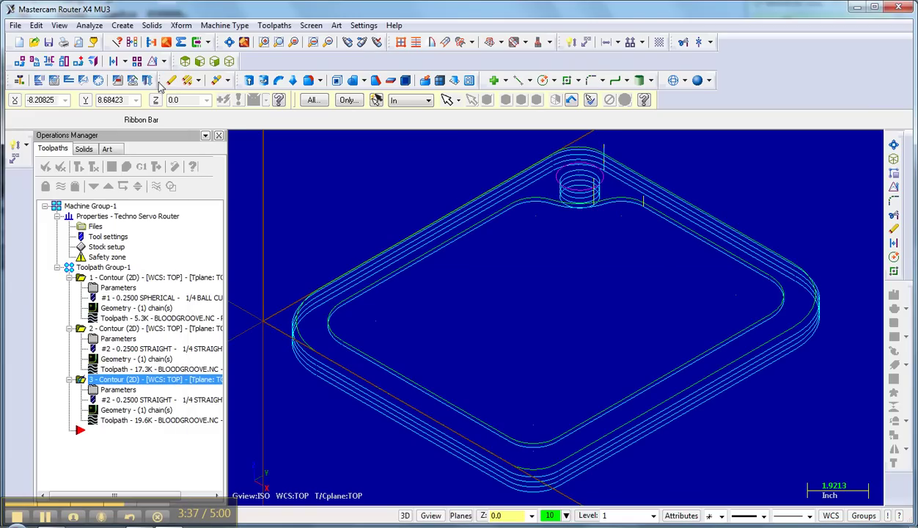
left_click(83, 381)
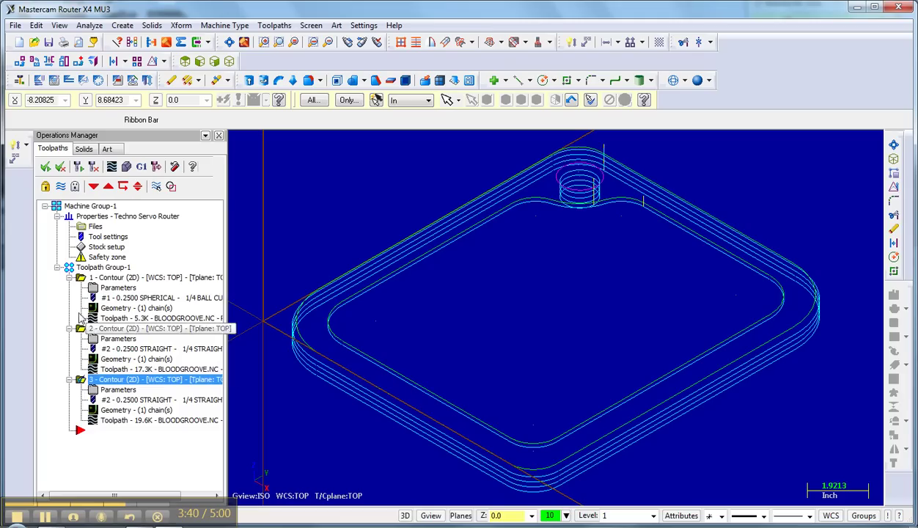
left_click(46, 167)
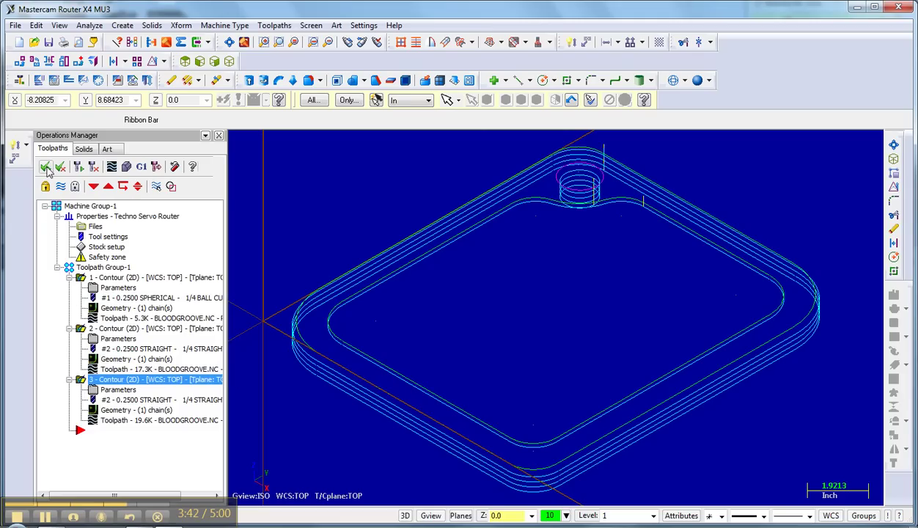
left_click(127, 167)
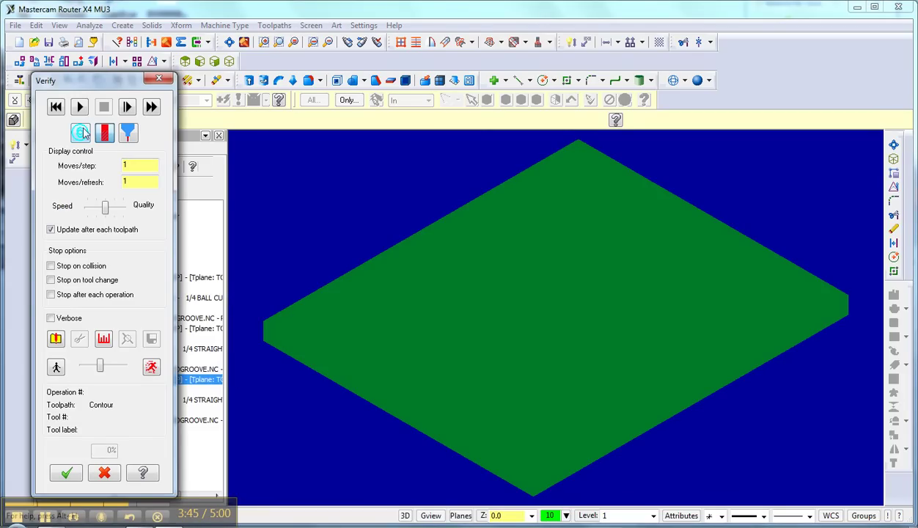
left_click(80, 107)
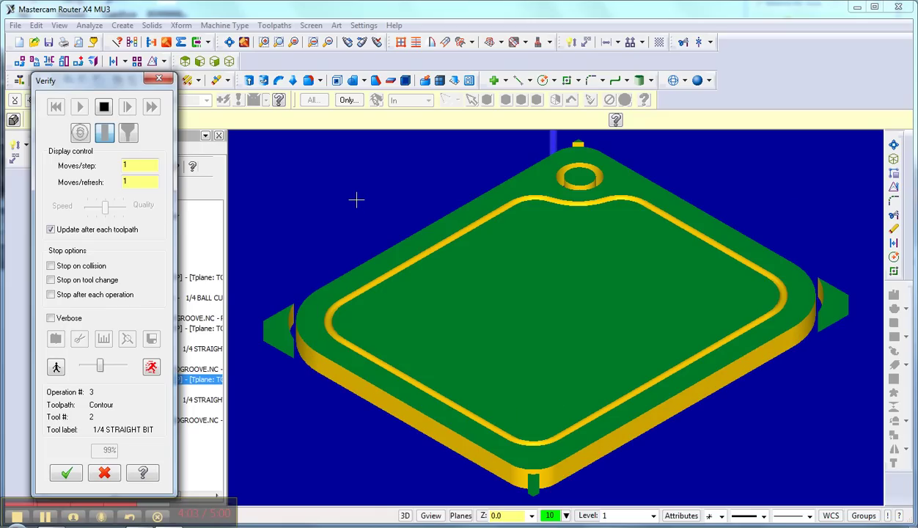
mouse_move(356, 199)
middle_mouse_down()
mouse_move(351, 238)
mouse_move(356, 207)
mouse_move(349, 196)
middle_mouse_up()
- Close Verify and save the part file
left_click(159, 78)
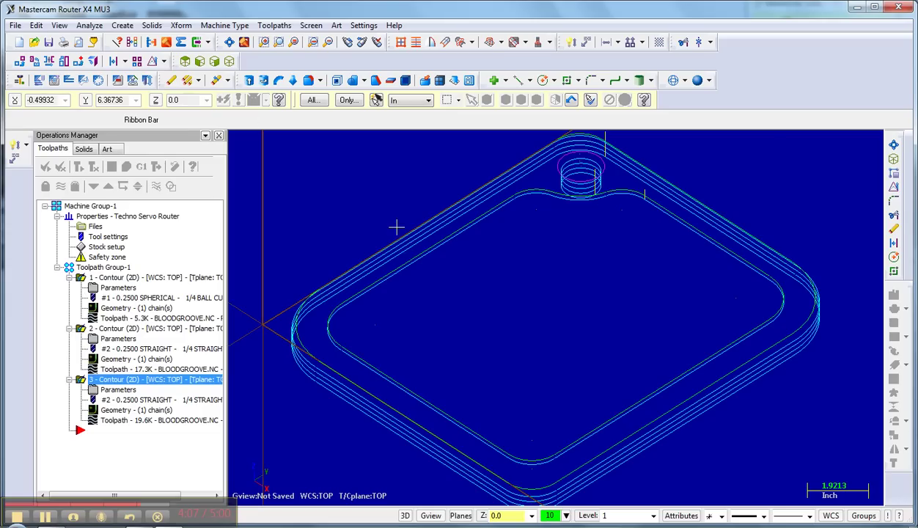
left_click(16, 27)
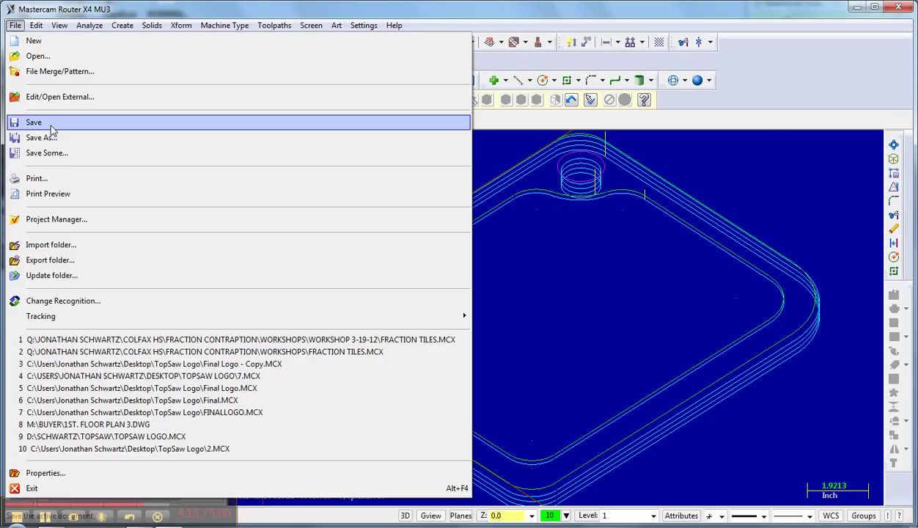
left_click(506, 292)
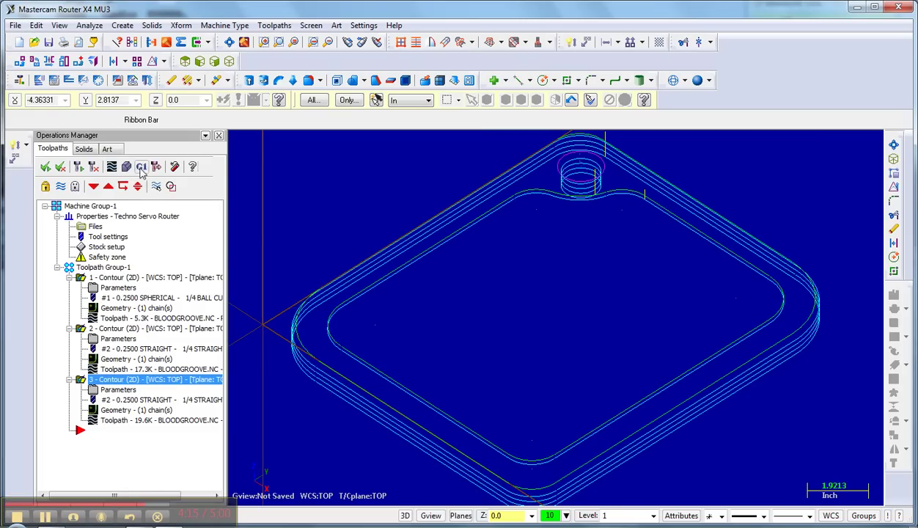
- Post the operations to BLOODGROOVE.NC on the Desktop, replacing the existing file
left_click(142, 167)
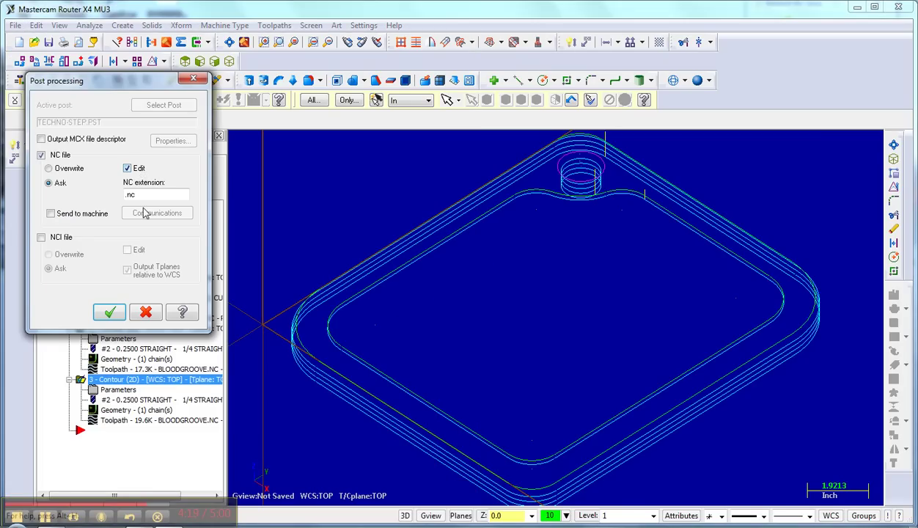
left_click(109, 312)
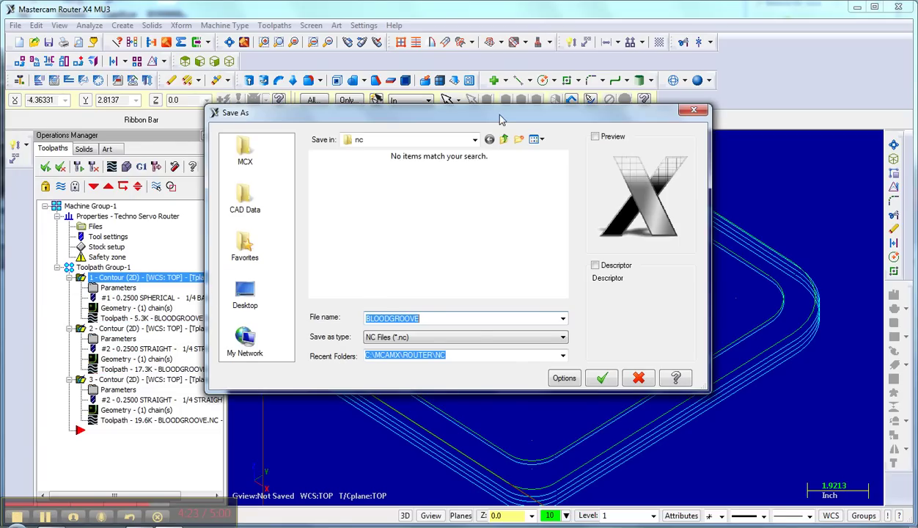
left_click(475, 139)
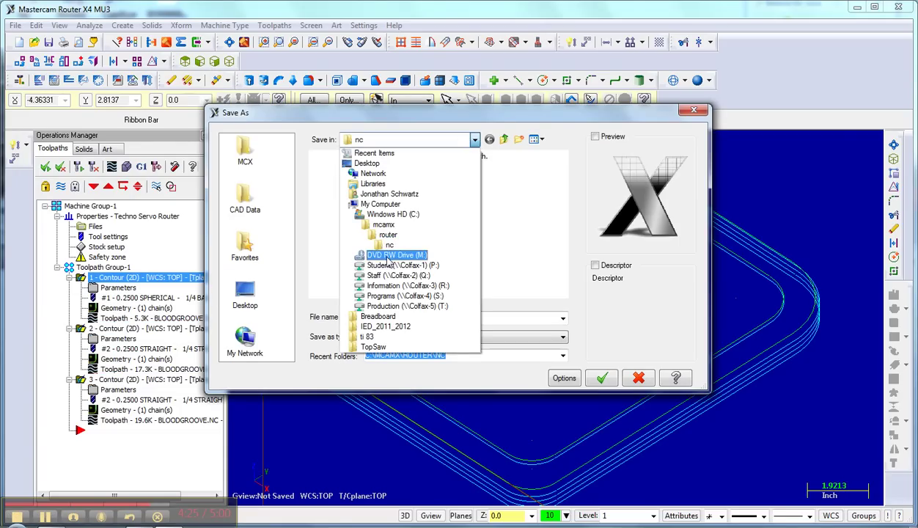
left_click(370, 162)
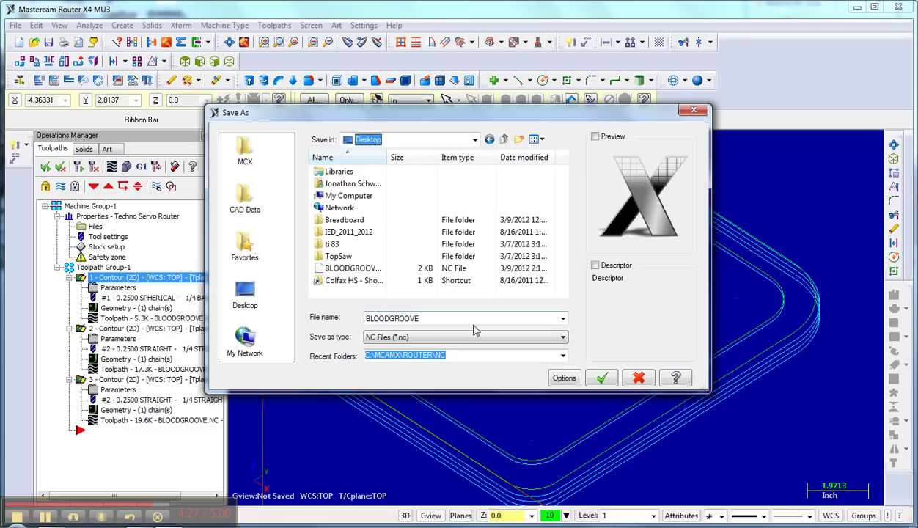
left_click(601, 379)
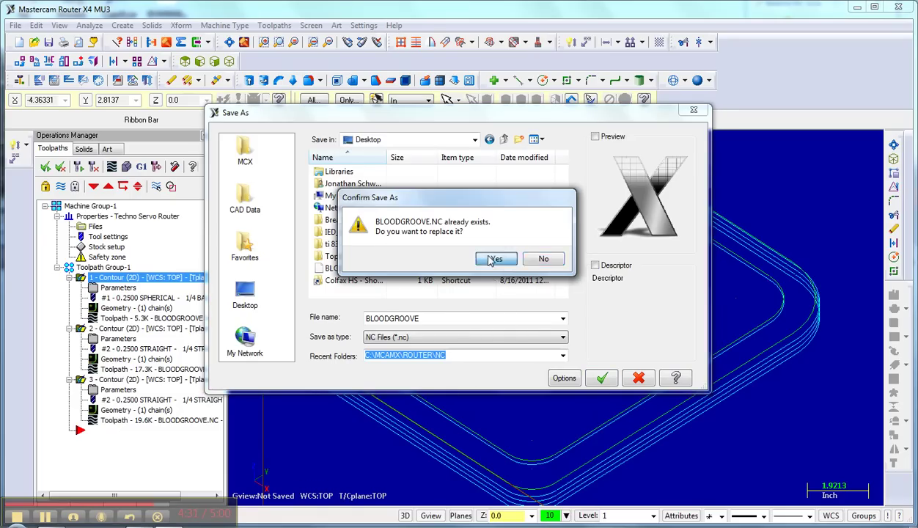
left_click(491, 258)
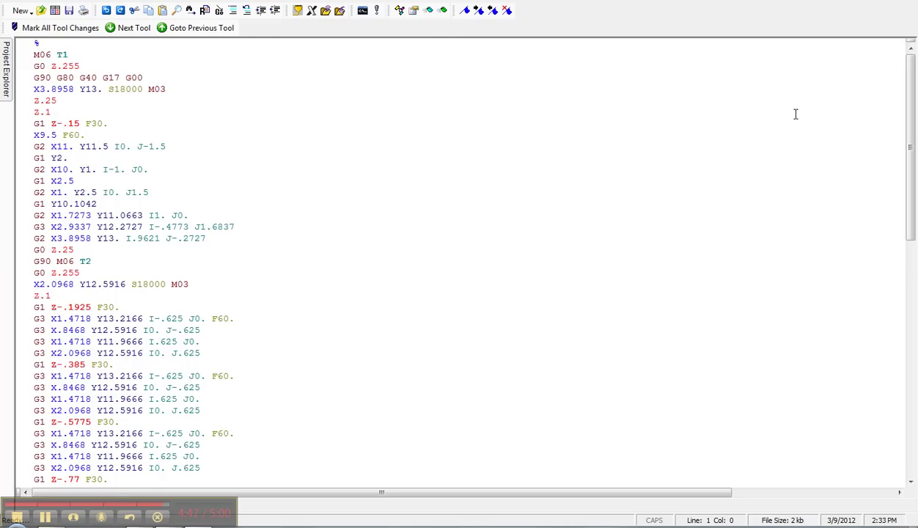
- Close the Code Editor showing the posted BLOODGROOVE G-code with tool changes T1 and T2
key("alt+F4")
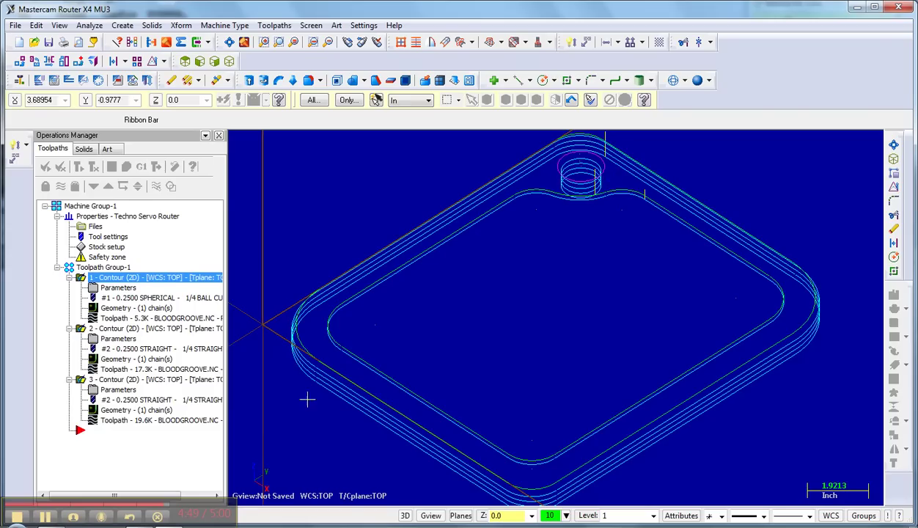